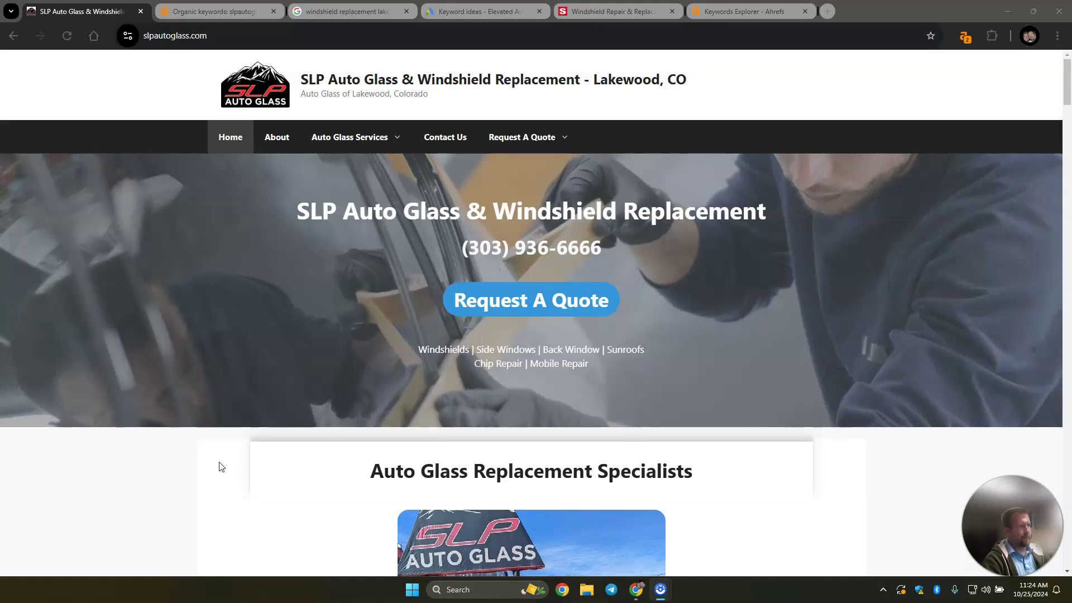
Scroll the SLP Auto Glass homepage past services, reviews and the customer photo gallery to the footer
{"action": "left_click", "coordinate": [219, 467]}
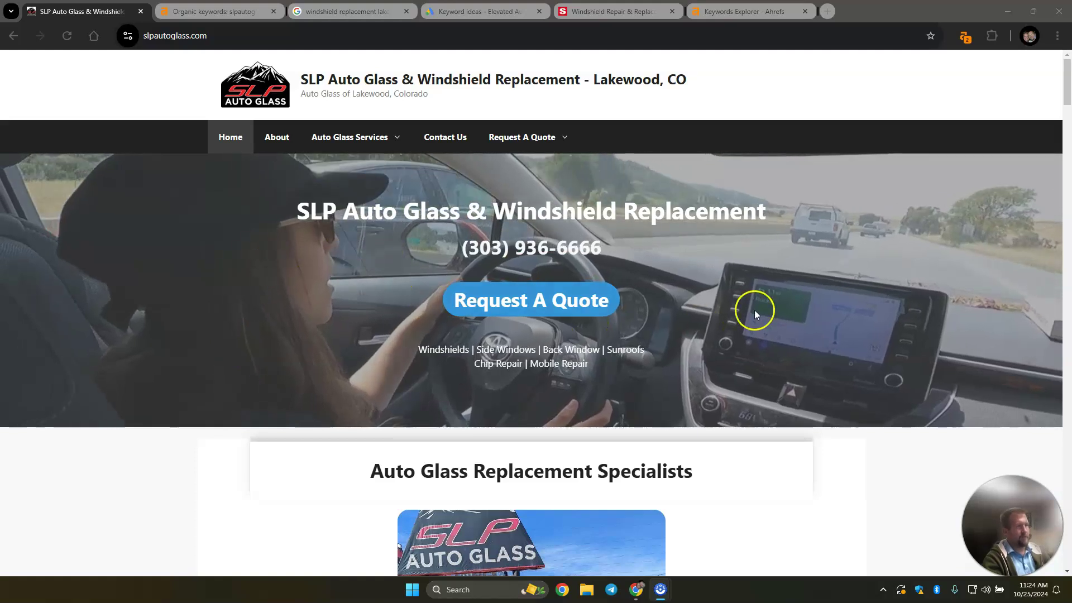
{"action": "scroll", "coordinate": [356, 299], "scroll_direction": "down", "scroll_amount": 5}
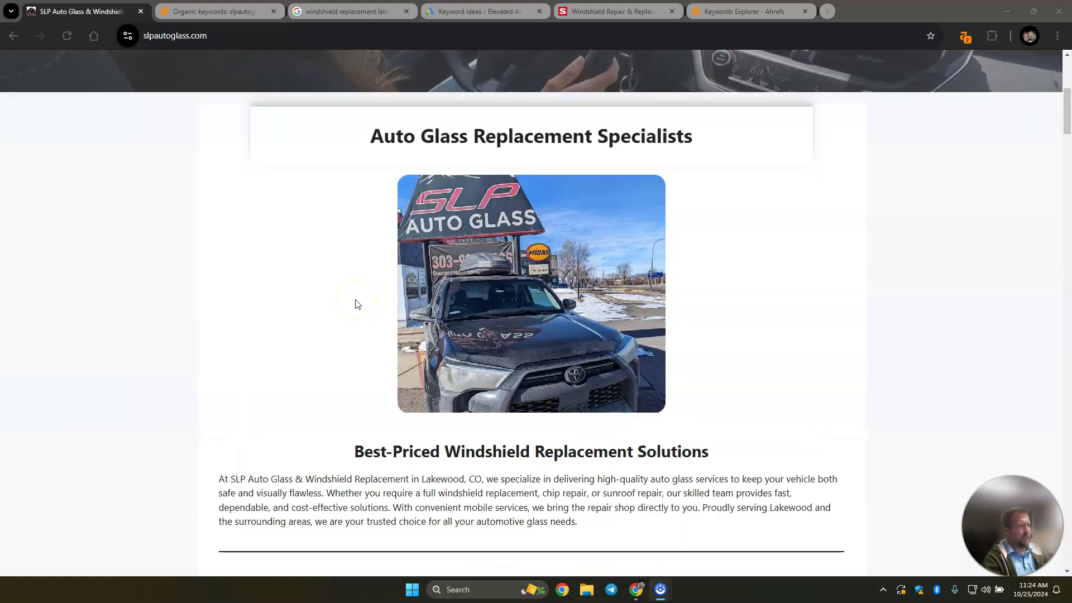
{"action": "scroll", "coordinate": [356, 305], "scroll_direction": "down", "scroll_amount": 7}
{"action": "scroll", "coordinate": [352, 302], "scroll_direction": "down", "scroll_amount": 5}
{"action": "scroll", "coordinate": [349, 301], "scroll_direction": "down", "scroll_amount": 7}
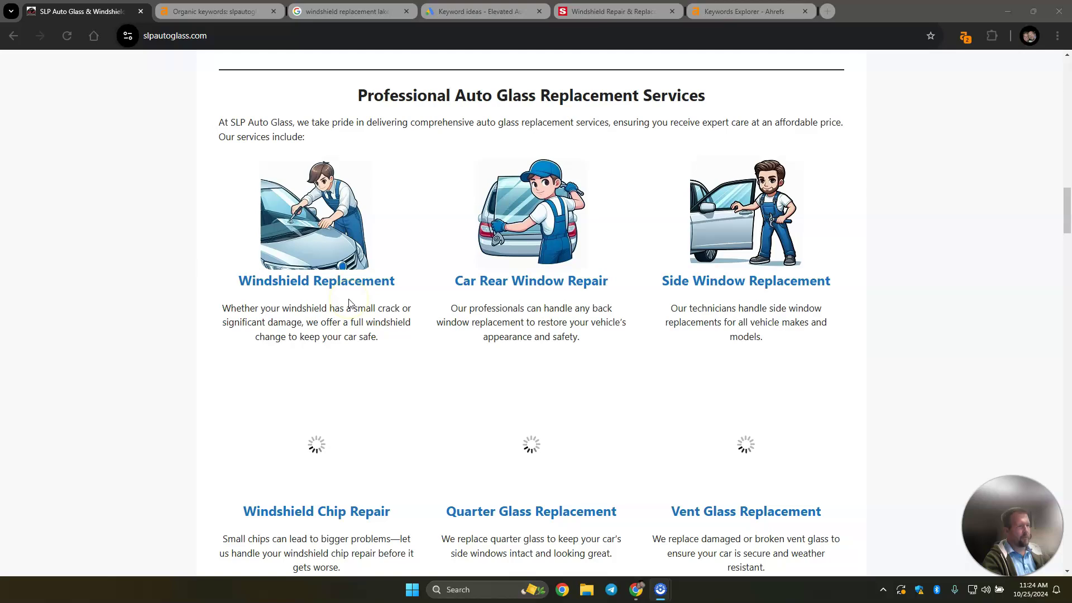
{"action": "scroll", "coordinate": [346, 304], "scroll_direction": "down", "scroll_amount": 6}
{"action": "scroll", "coordinate": [346, 303], "scroll_direction": "down", "scroll_amount": 8}
{"action": "scroll", "coordinate": [337, 306], "scroll_direction": "down", "scroll_amount": 5}
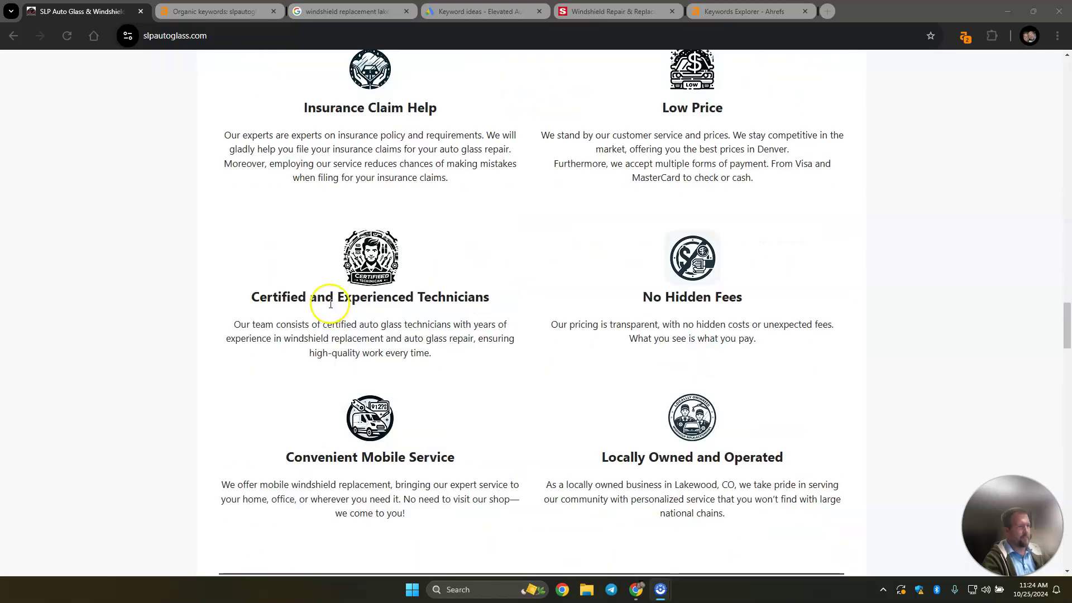
{"action": "scroll", "coordinate": [326, 309], "scroll_direction": "down", "scroll_amount": 5}
{"action": "scroll", "coordinate": [326, 309], "scroll_direction": "down", "scroll_amount": 5}
{"action": "scroll", "coordinate": [323, 307], "scroll_direction": "down", "scroll_amount": 5}
{"action": "scroll", "coordinate": [323, 310], "scroll_direction": "down", "scroll_amount": 6}
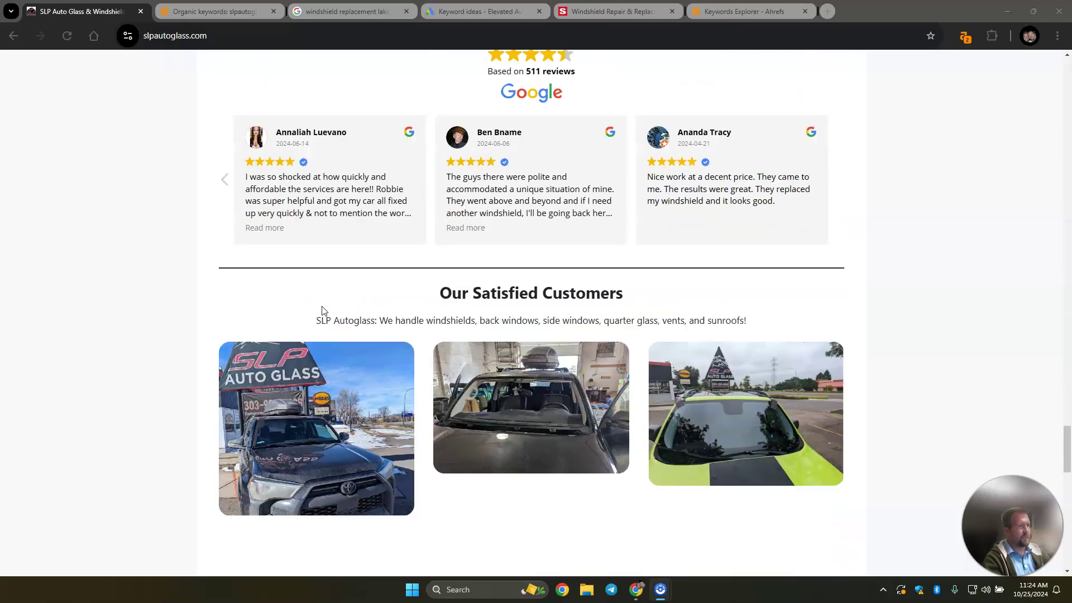
{"action": "scroll", "coordinate": [320, 313], "scroll_direction": "down", "scroll_amount": 5}
{"action": "scroll", "coordinate": [410, 310], "scroll_direction": "down", "scroll_amount": 2}
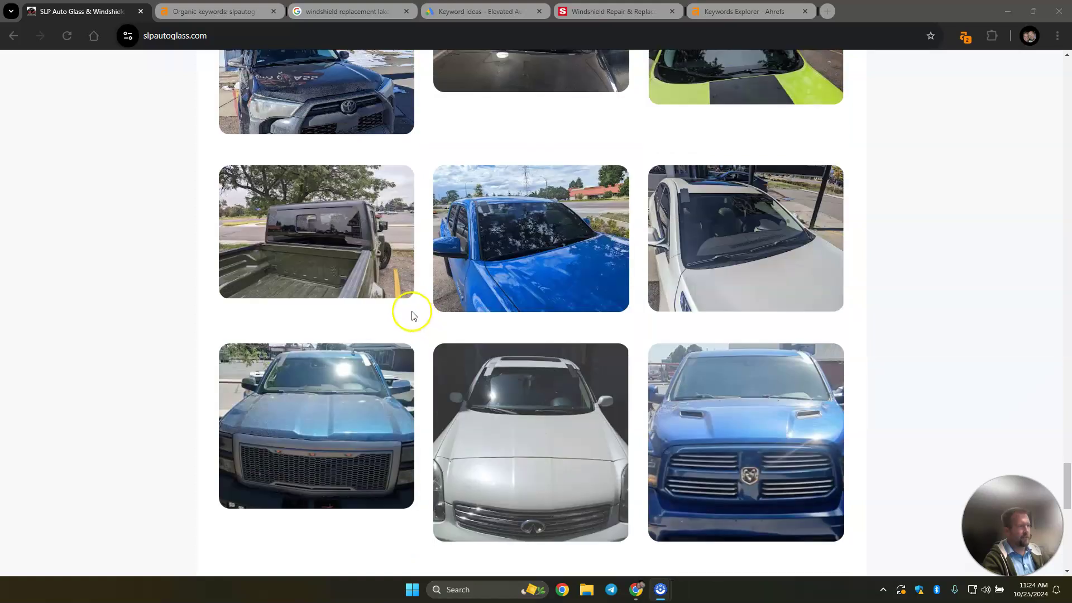
{"action": "scroll", "coordinate": [409, 310], "scroll_direction": "down", "scroll_amount": 4}
{"action": "scroll", "coordinate": [341, 307], "scroll_direction": "down", "scroll_amount": 1}
{"action": "scroll", "coordinate": [342, 306], "scroll_direction": "down", "scroll_amount": 4}
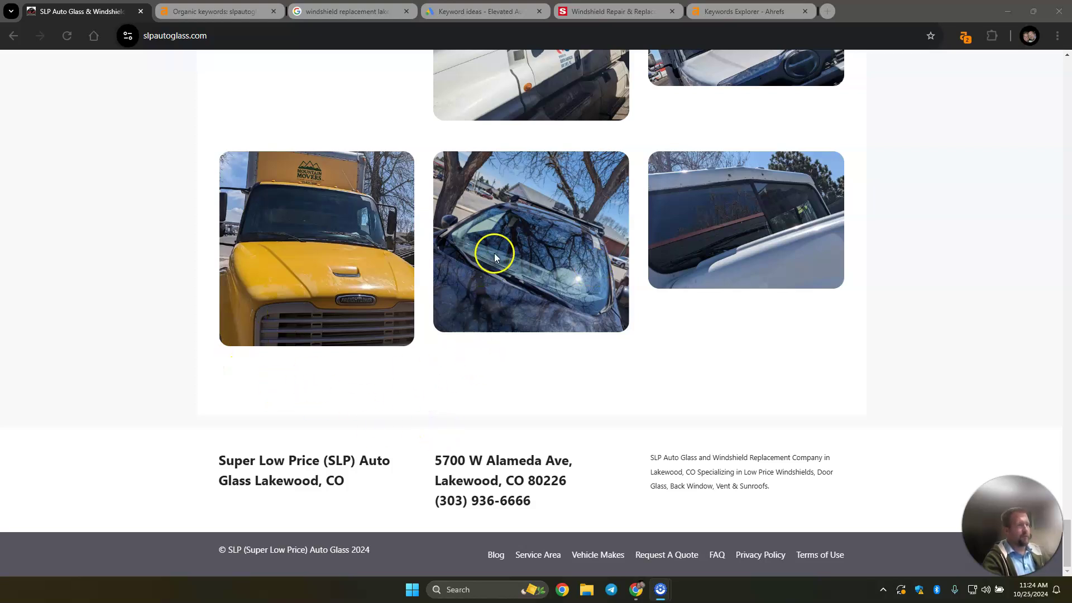
Use Save image as on the dark car photo to read its file name, SLP-Auto-glass-customer-0011, then cancel
{"action": "right_click", "coordinate": [510, 230]}
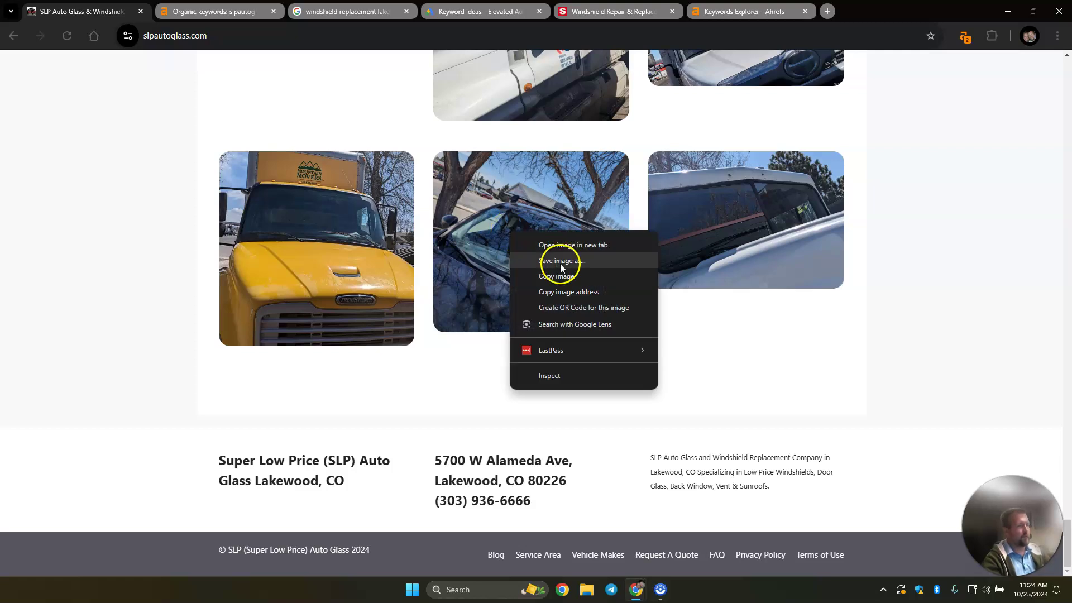
{"action": "left_click", "coordinate": [561, 263]}
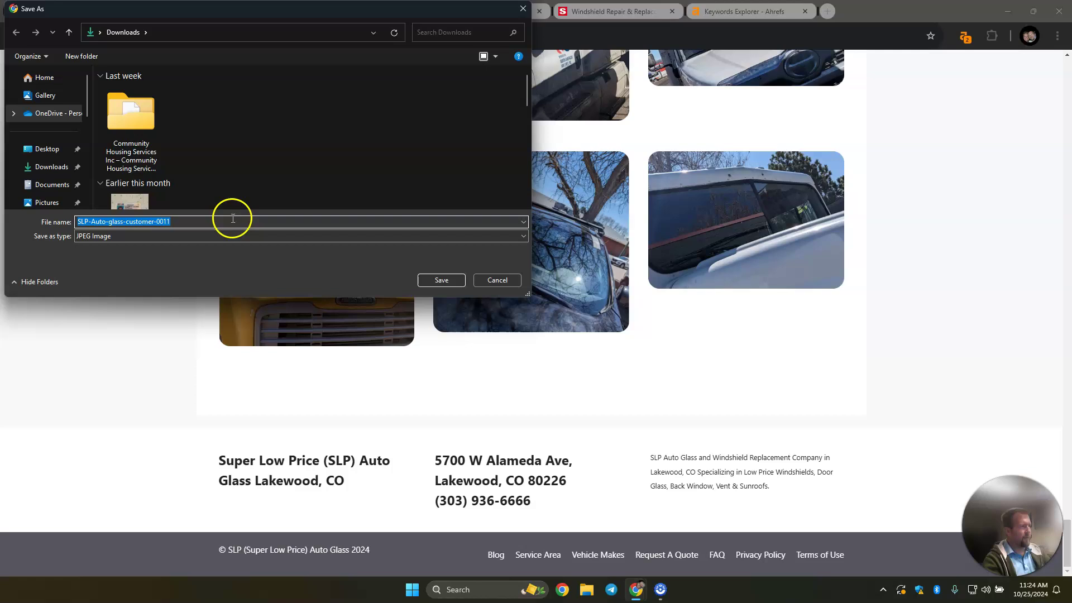
{"action": "left_click", "coordinate": [524, 9]}
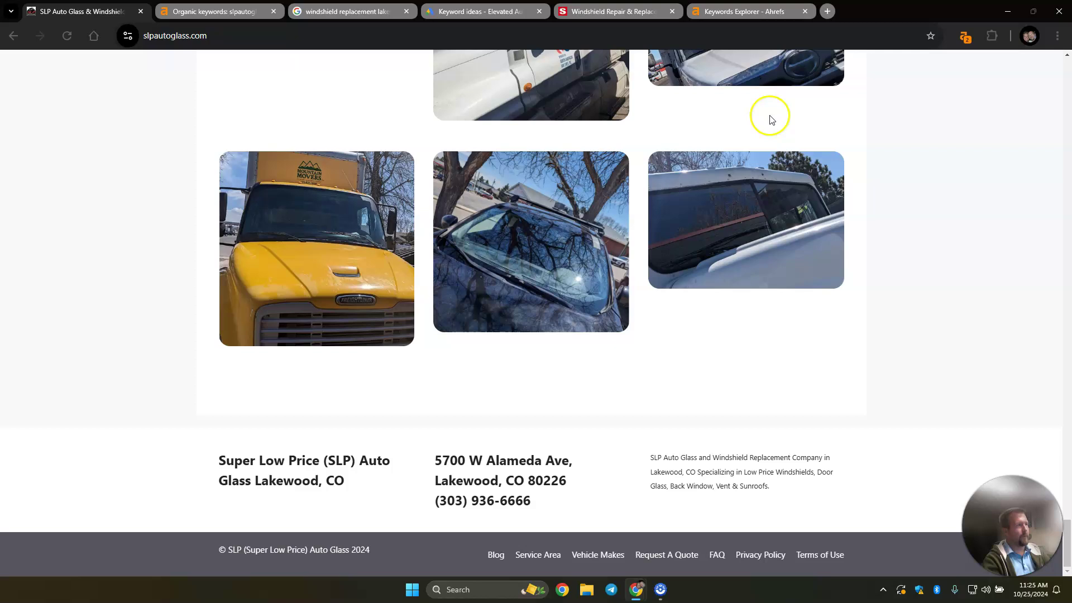
View slpautoglass.com's Ahrefs metrics (DR 2, 1.3K keywords) and open its 1,447-keyword organic report
{"action": "left_click", "coordinate": [964, 37]}
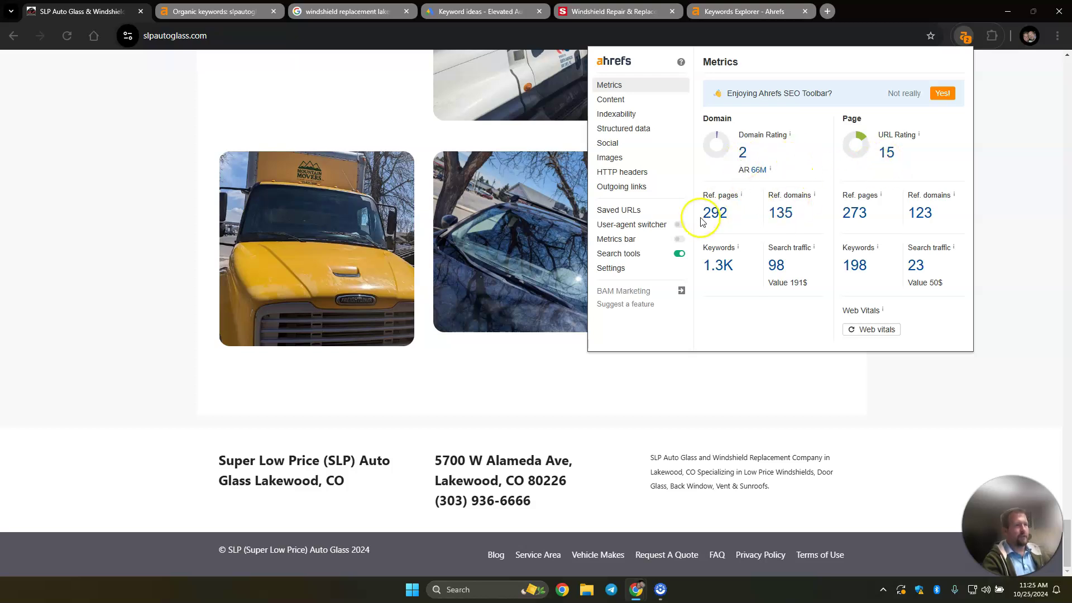
{"action": "left_click", "coordinate": [753, 227]}
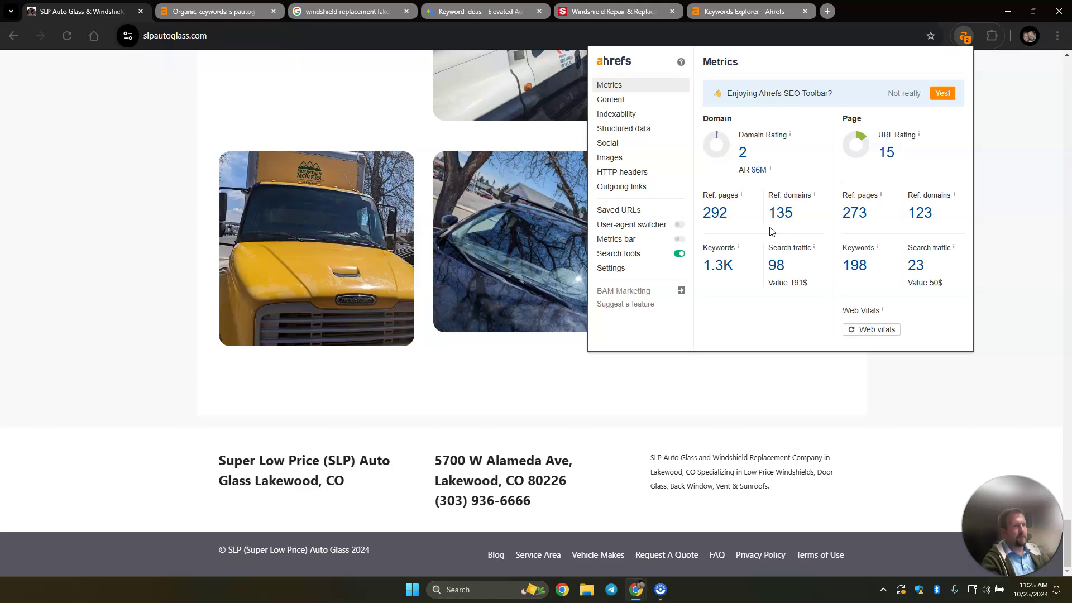
{"action": "left_click", "coordinate": [712, 269]}
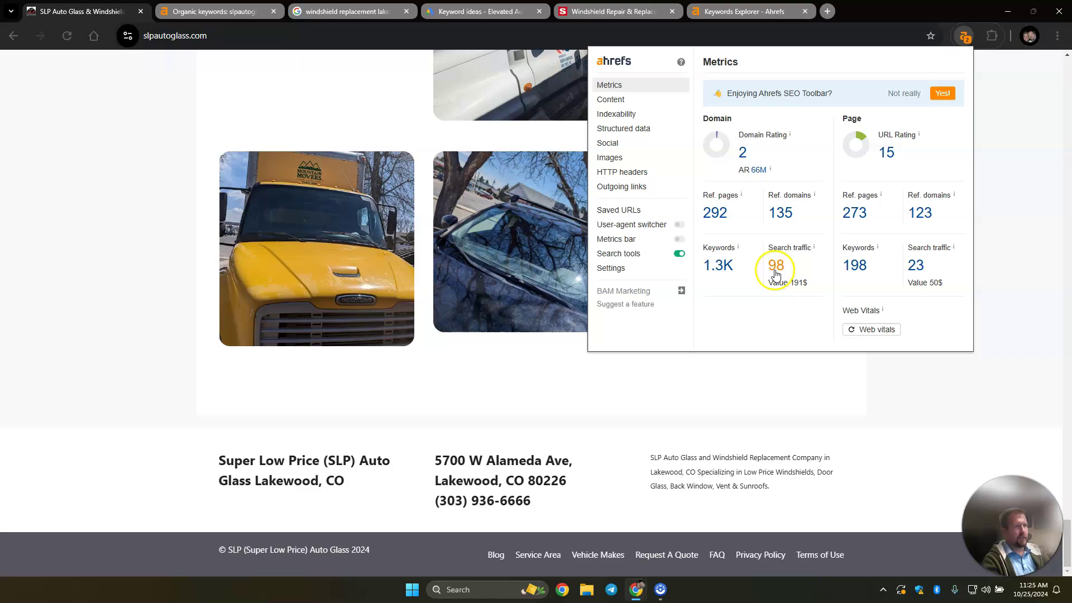
{"action": "left_click", "coordinate": [209, 12]}
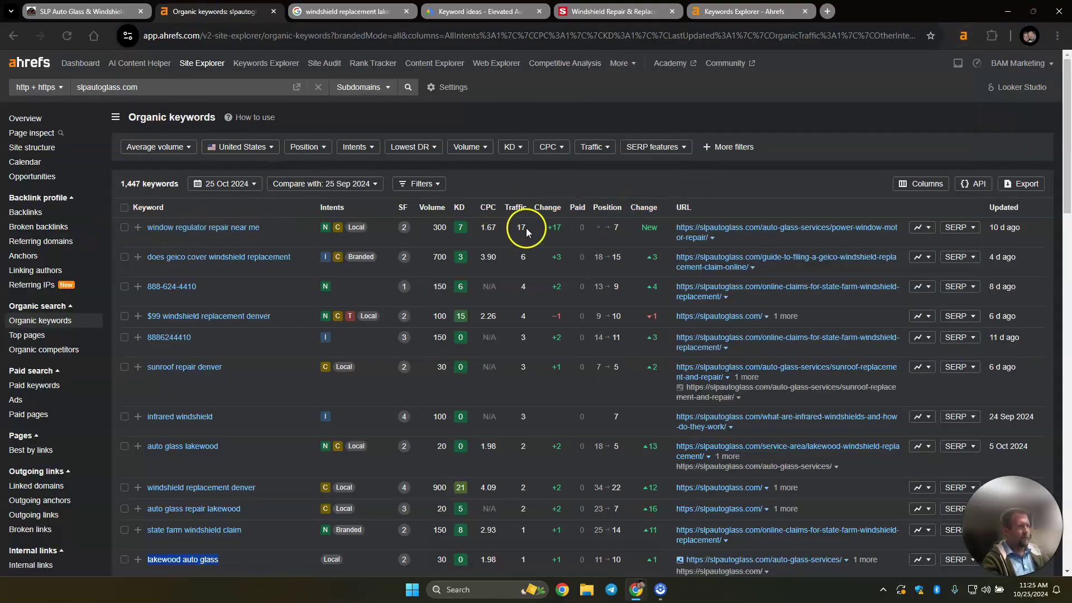
{"action": "left_click", "coordinate": [624, 230]}
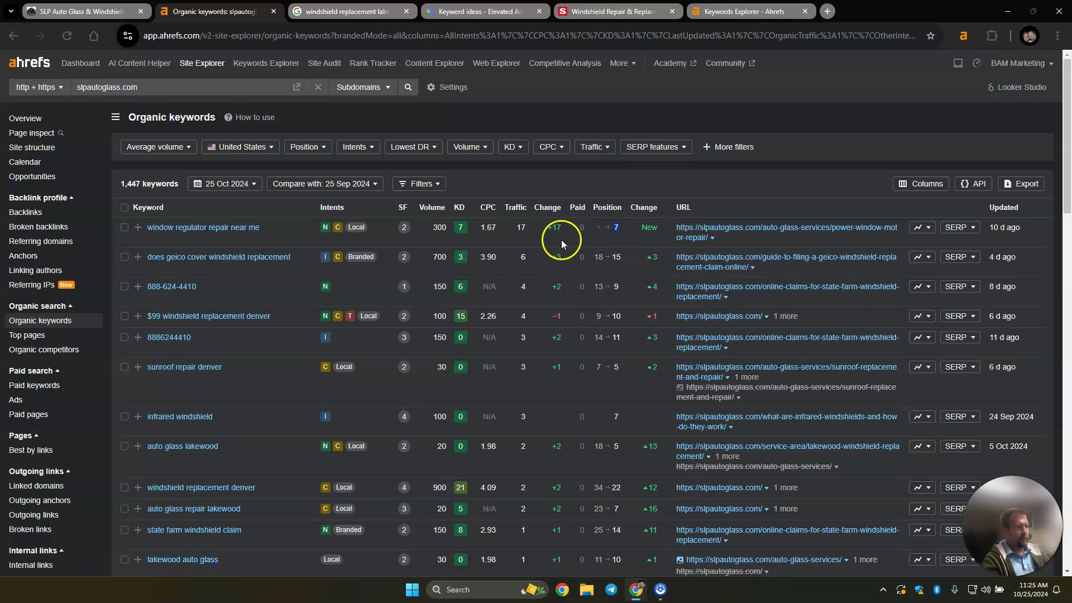
{"action": "double_click", "coordinate": [521, 227]}
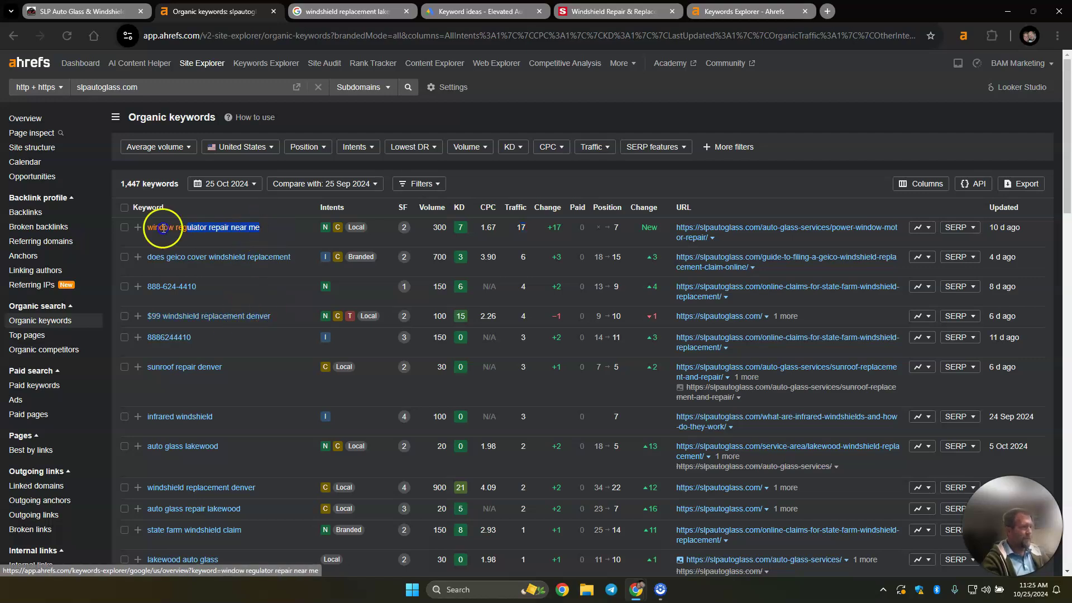
{"action": "left_click_drag", "start_coordinate": [295, 258], "coordinate": [146, 258]}
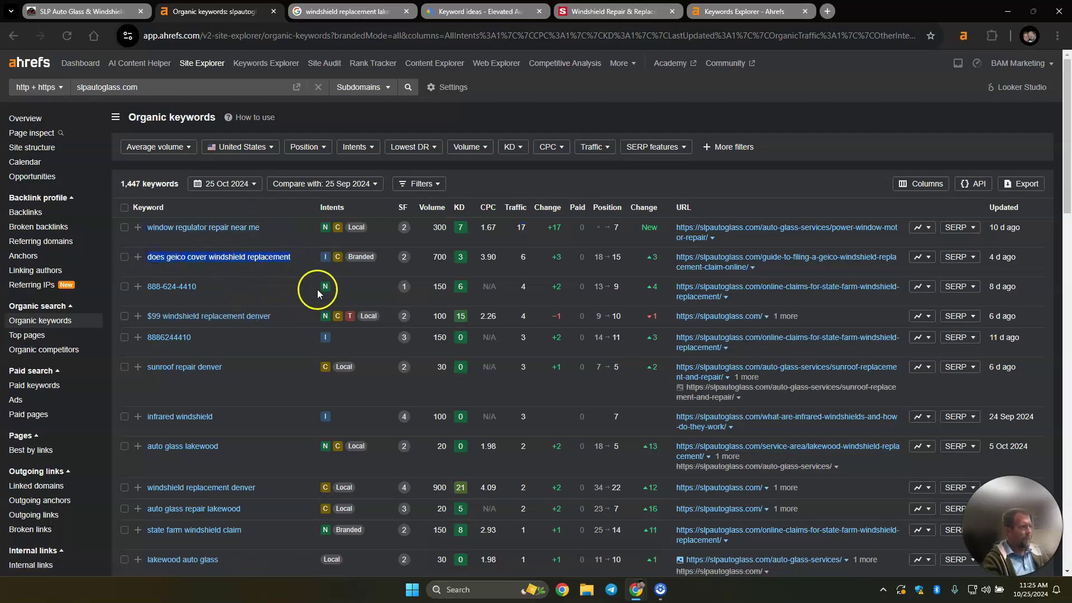
{"action": "left_click_drag", "start_coordinate": [240, 368], "coordinate": [114, 372]}
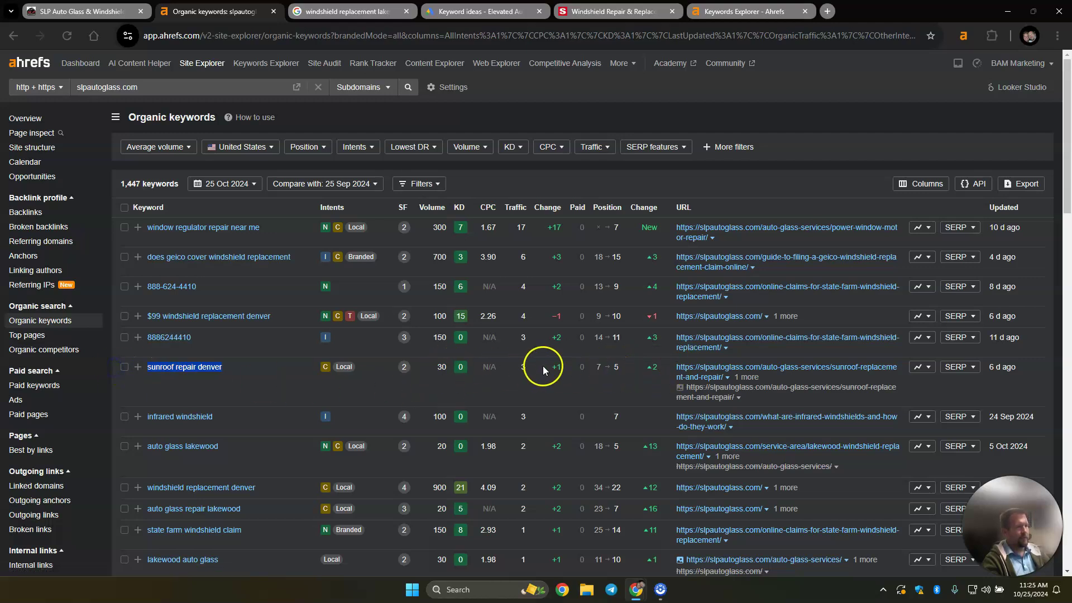
{"action": "left_click", "coordinate": [610, 366]}
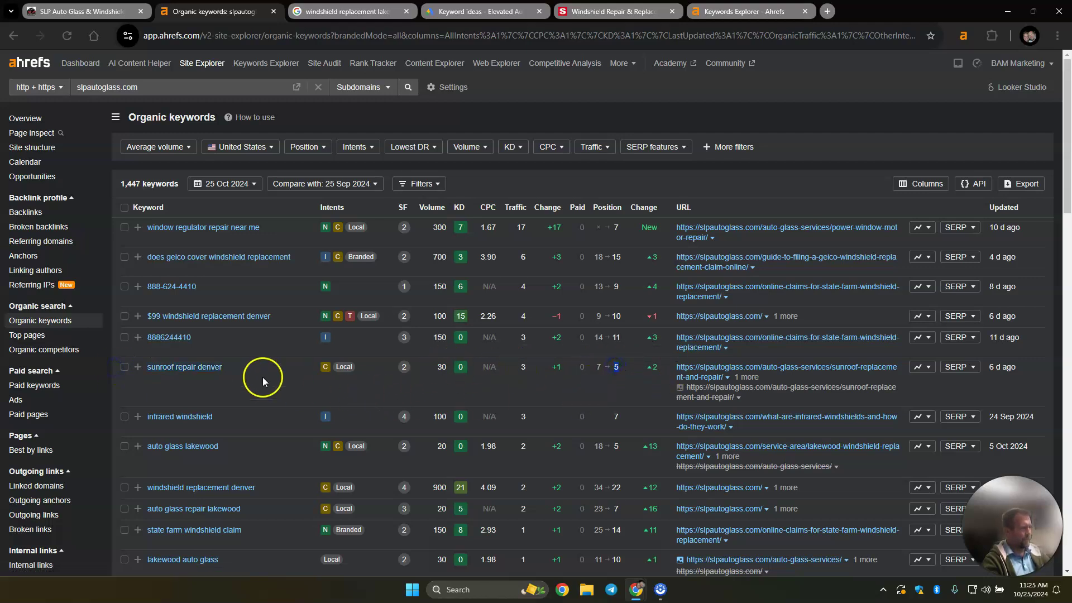
{"action": "scroll", "coordinate": [262, 377], "scroll_direction": "down", "scroll_amount": 2}
{"action": "left_click_drag", "start_coordinate": [270, 378], "coordinate": [167, 379]}
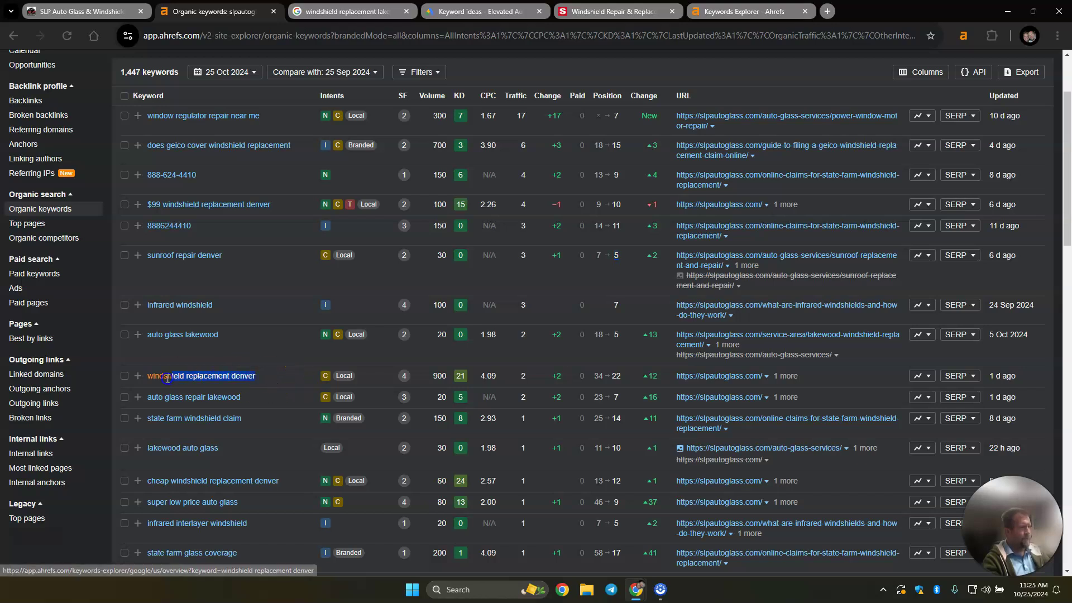
{"action": "left_click", "coordinate": [427, 381]}
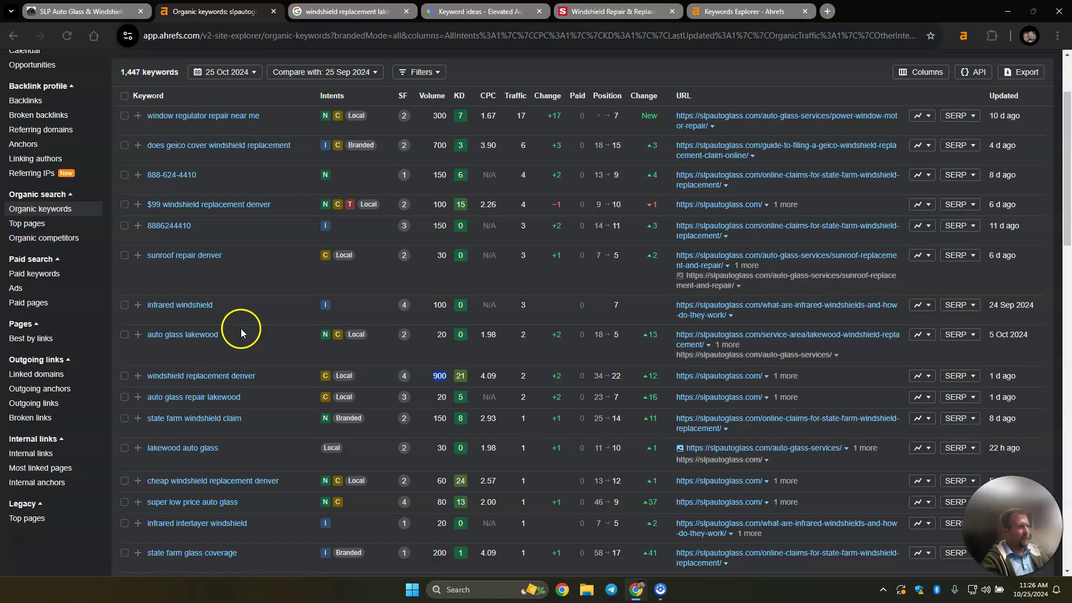
{"action": "left_click", "coordinate": [346, 14]}
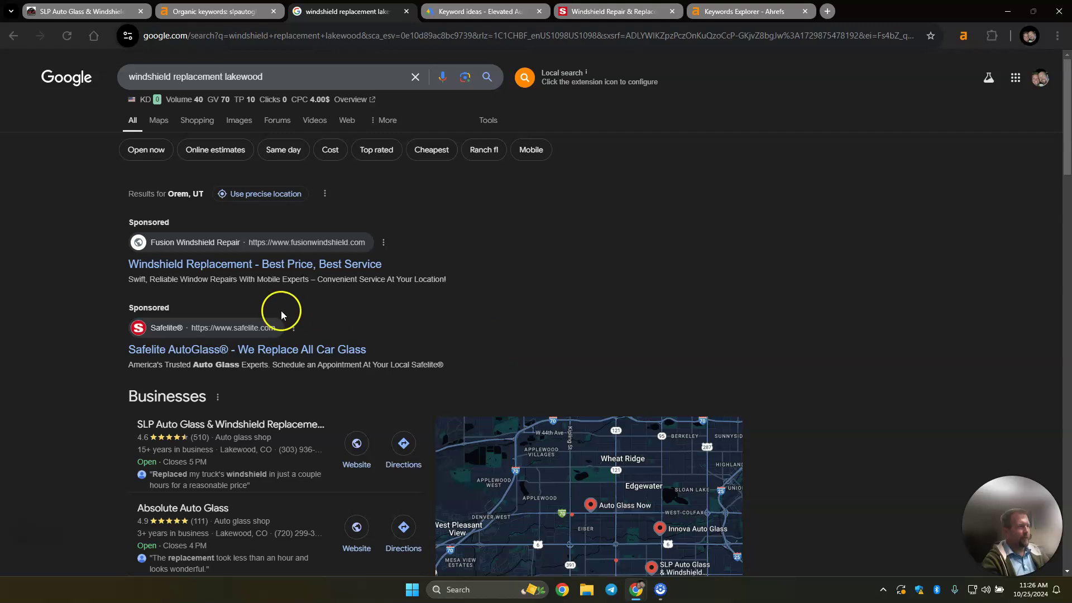
Review the 'windshield replacement lakewood' results, with Fusion Windshield Repair and Safelite sponsored ads on top
{"action": "left_click_drag", "start_coordinate": [287, 79], "coordinate": [136, 84]}
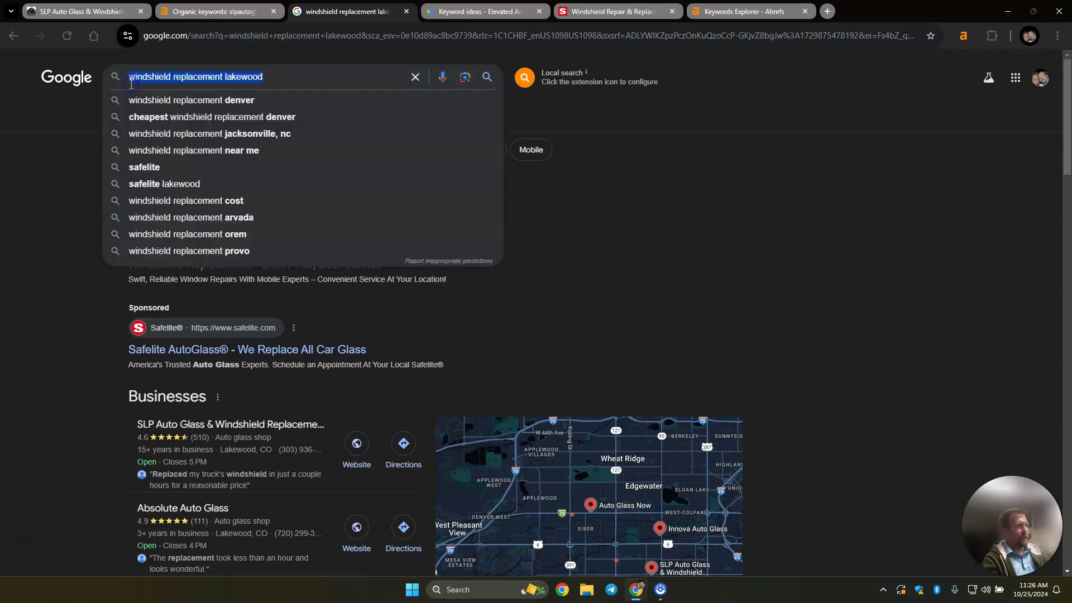
{"action": "left_click", "coordinate": [46, 275]}
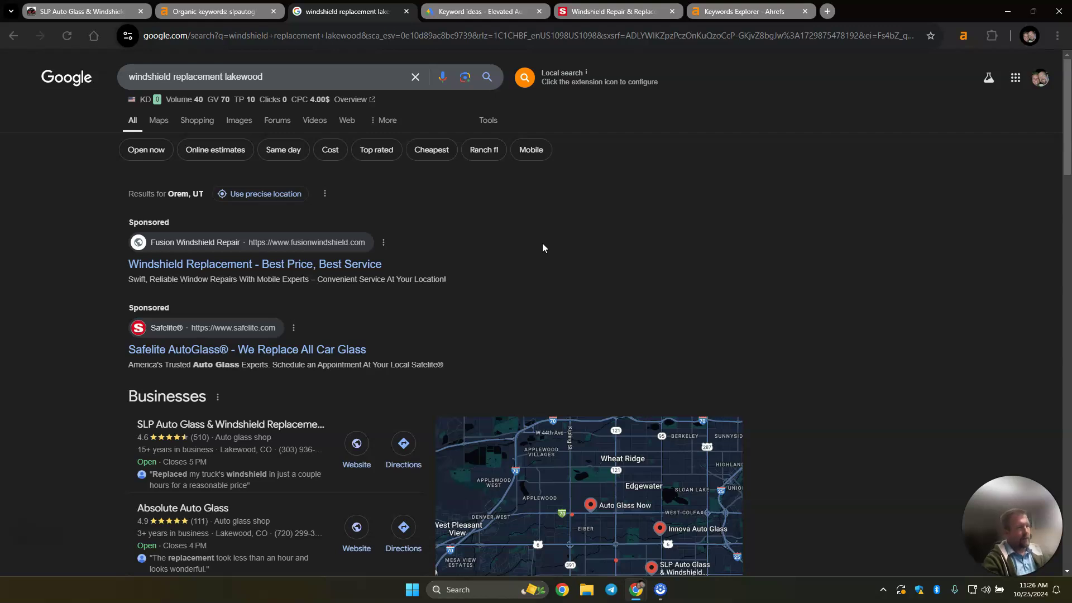
{"action": "left_click", "coordinate": [477, 233]}
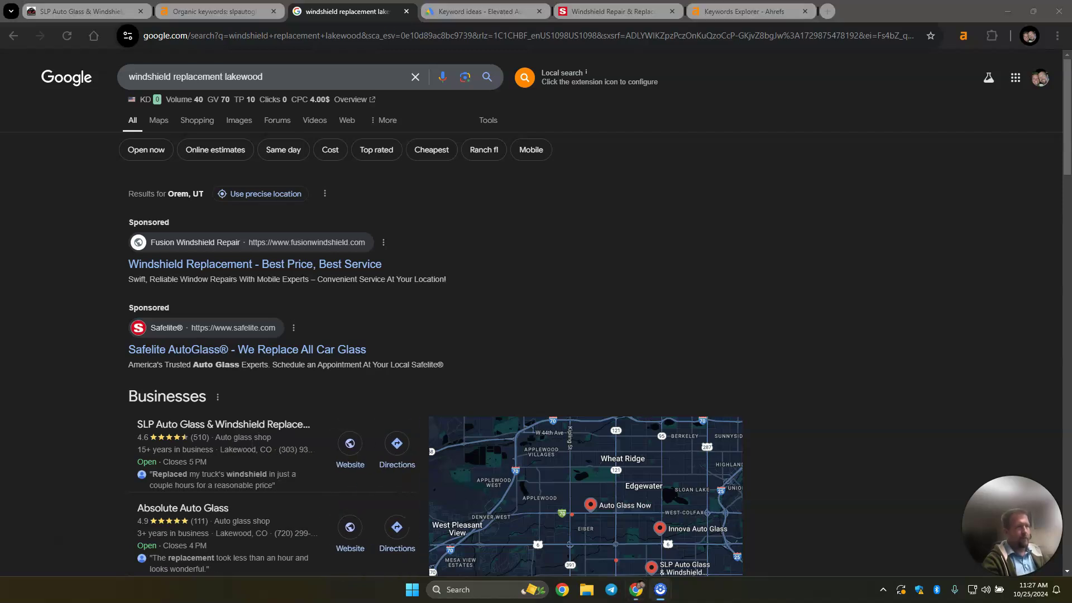
{"action": "left_click_drag", "start_coordinate": [782, 64], "coordinate": [963, 111]}
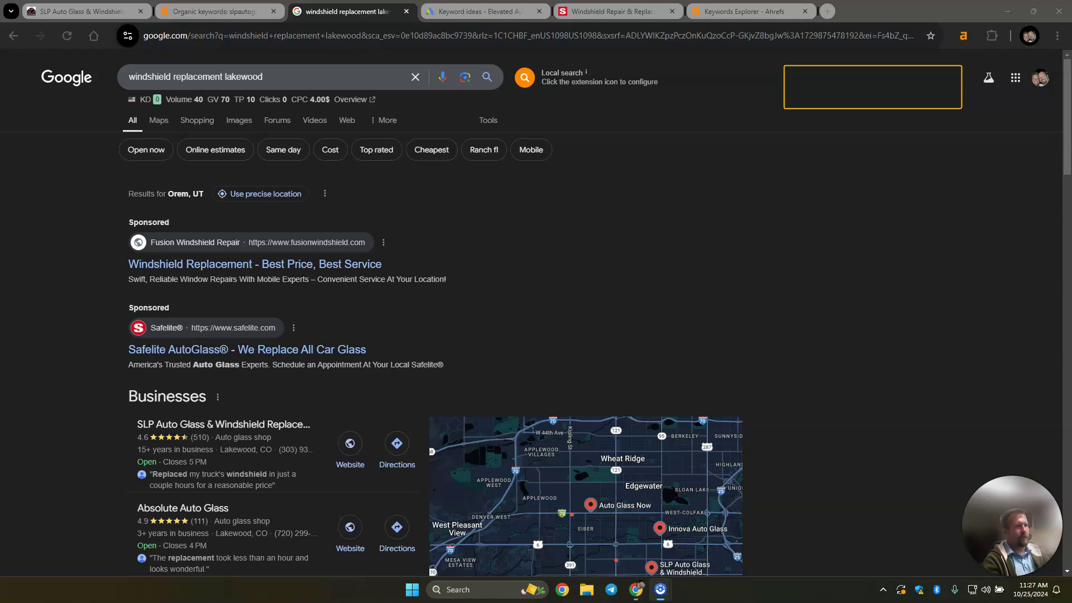
{"action": "left_click_drag", "start_coordinate": [701, 233], "coordinate": [893, 496]}
{"action": "left_click_drag", "start_coordinate": [389, 335], "coordinate": [665, 475]}
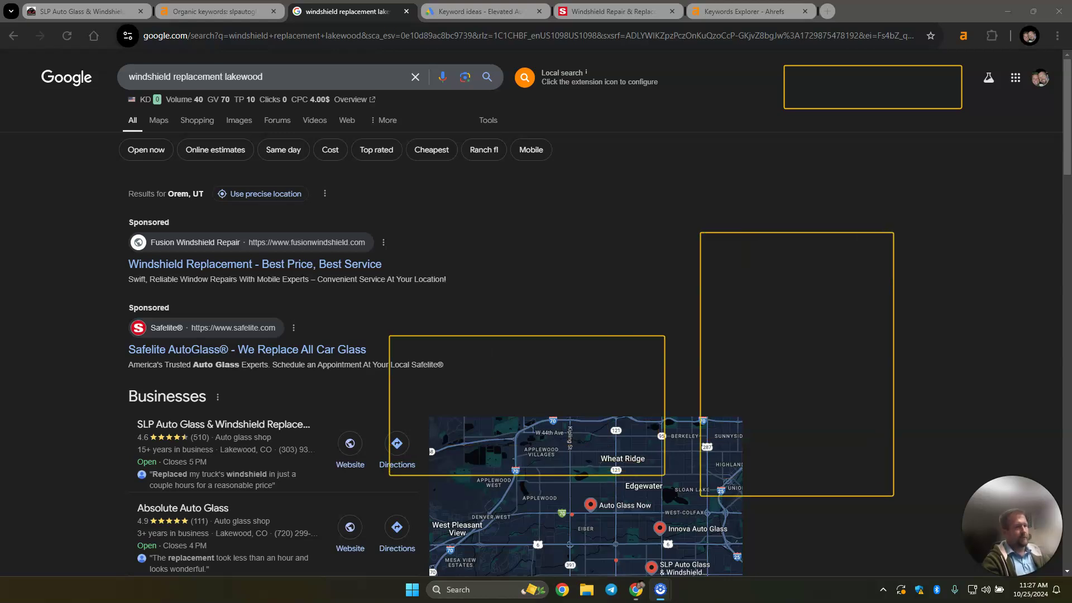
{"action": "left_click_drag", "start_coordinate": [432, 241], "coordinate": [640, 328]}
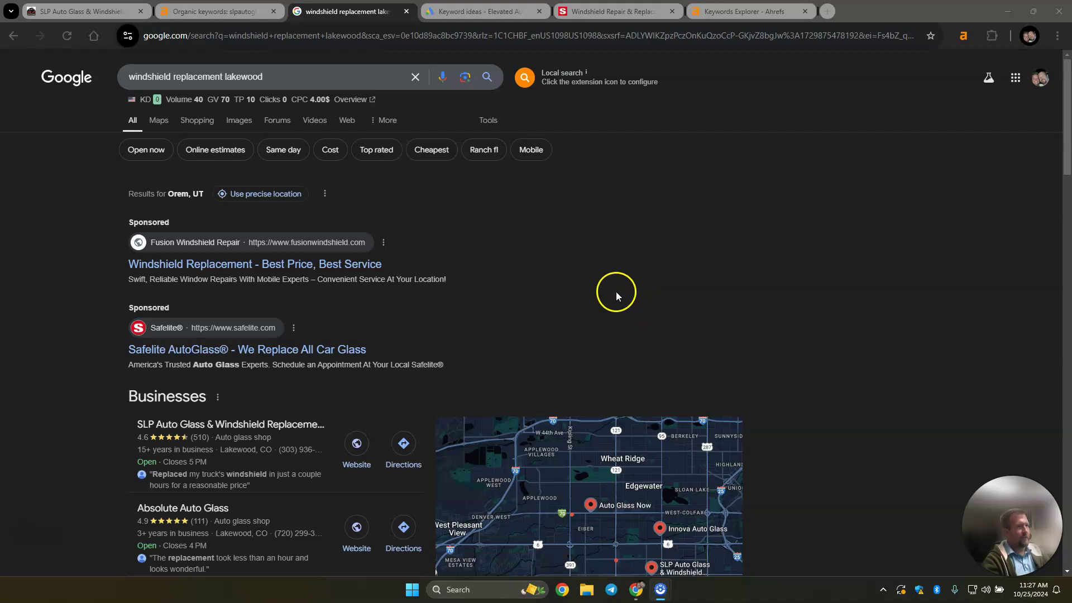
Browse the 'windshield, auto glass' keyword ideas for Denver/Lakewood, ending on windshield replacement at 3,600 searches
{"action": "left_click", "coordinate": [457, 12]}
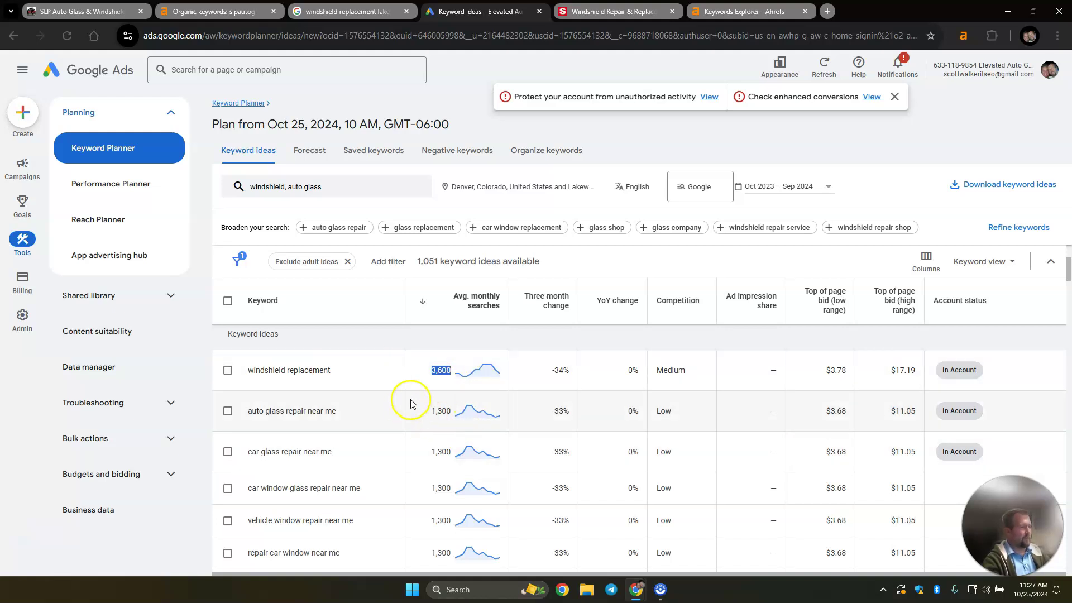
{"action": "scroll", "coordinate": [351, 371], "scroll_direction": "down", "scroll_amount": 2}
{"action": "scroll", "coordinate": [418, 441], "scroll_direction": "down", "scroll_amount": 3}
{"action": "scroll", "coordinate": [419, 441], "scroll_direction": "down", "scroll_amount": 1}
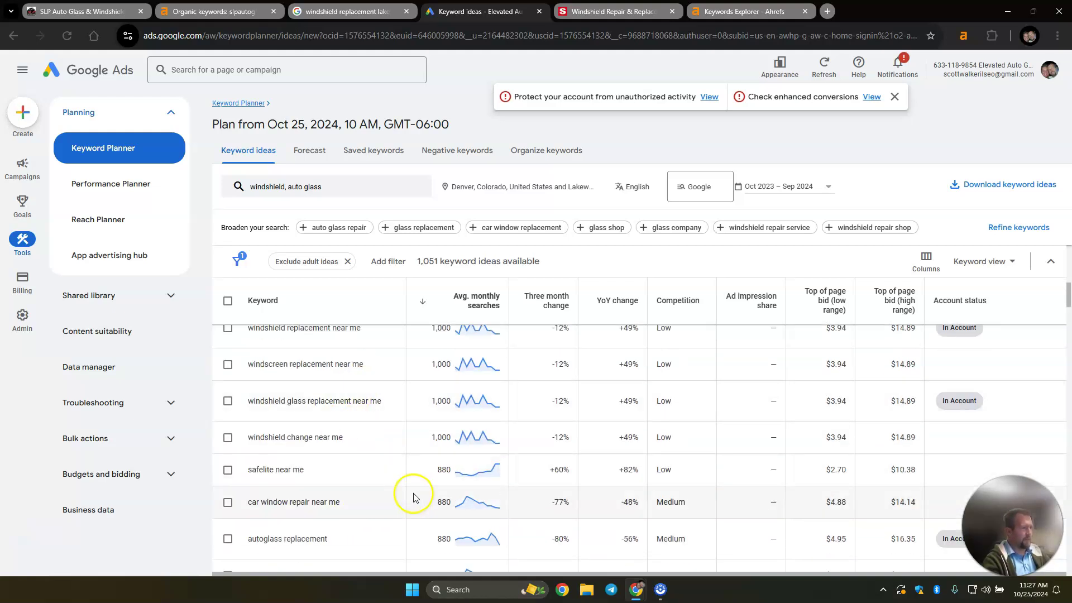
{"action": "scroll", "coordinate": [419, 441], "scroll_direction": "up", "scroll_amount": 5}
{"action": "scroll", "coordinate": [416, 440], "scroll_direction": "down", "scroll_amount": 1}
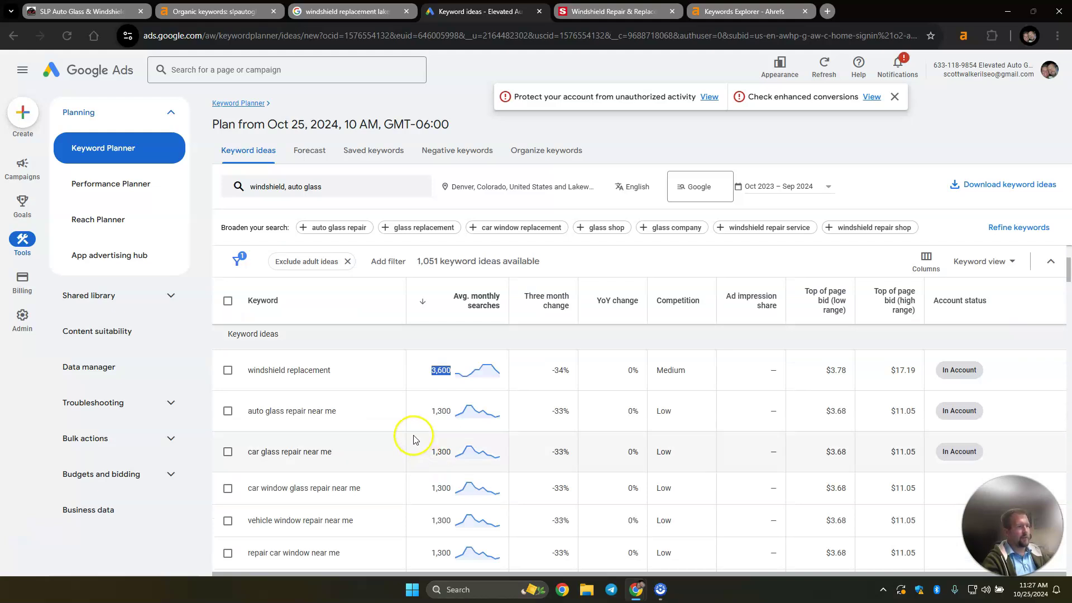
{"action": "scroll", "coordinate": [414, 440], "scroll_direction": "down", "scroll_amount": 1}
{"action": "scroll", "coordinate": [413, 435], "scroll_direction": "up", "scroll_amount": 1}
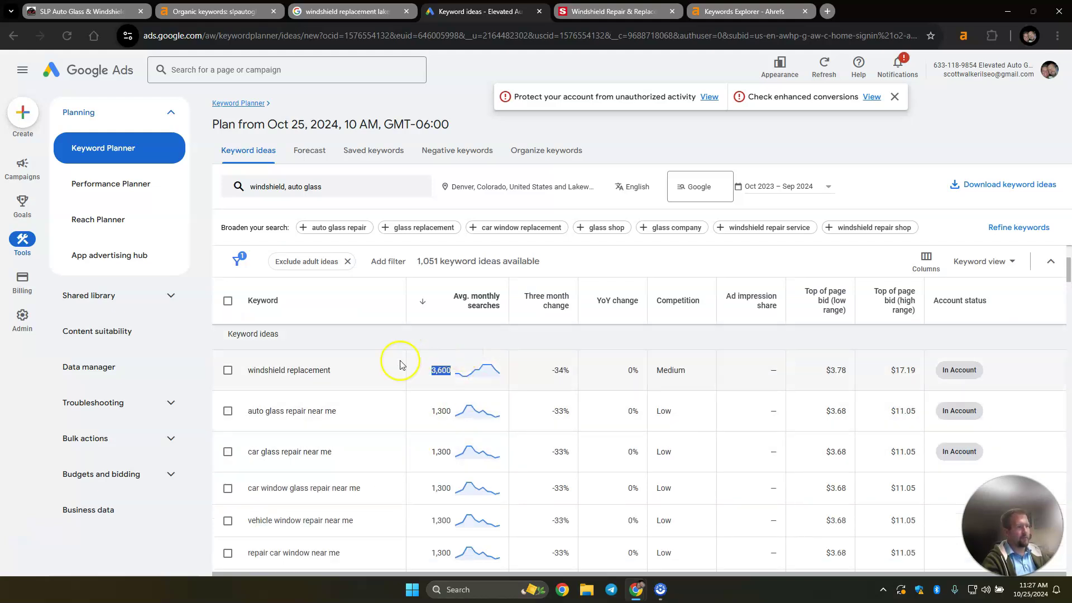
Pan the 'windshield replacement lakewood' local map toward Aurora to reveal competing Denver auto glass shops
{"action": "left_click", "coordinate": [344, 12]}
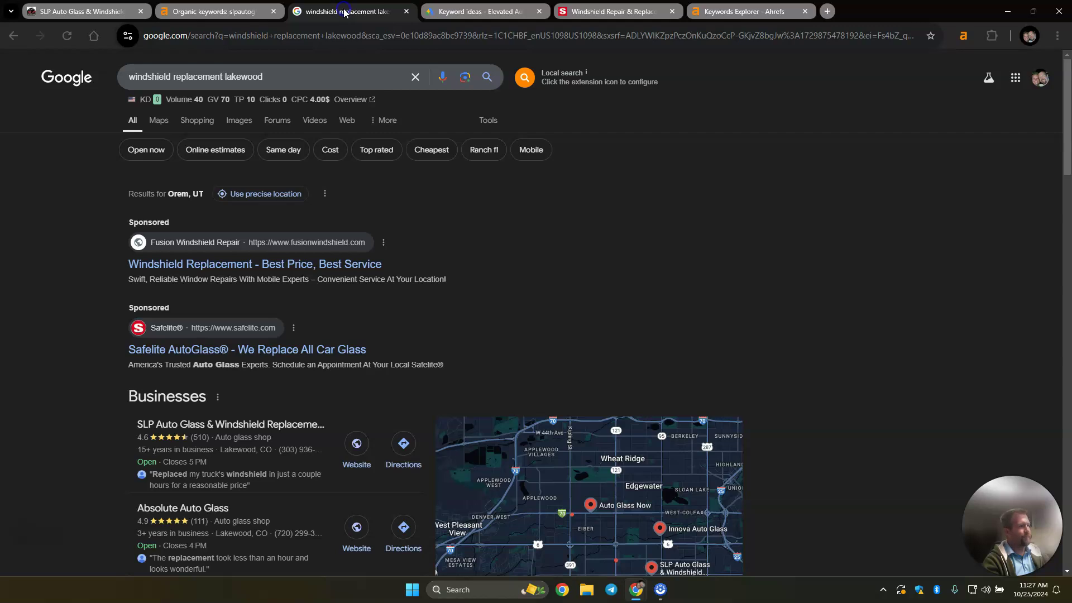
{"action": "scroll", "coordinate": [78, 253], "scroll_direction": "down", "scroll_amount": 3}
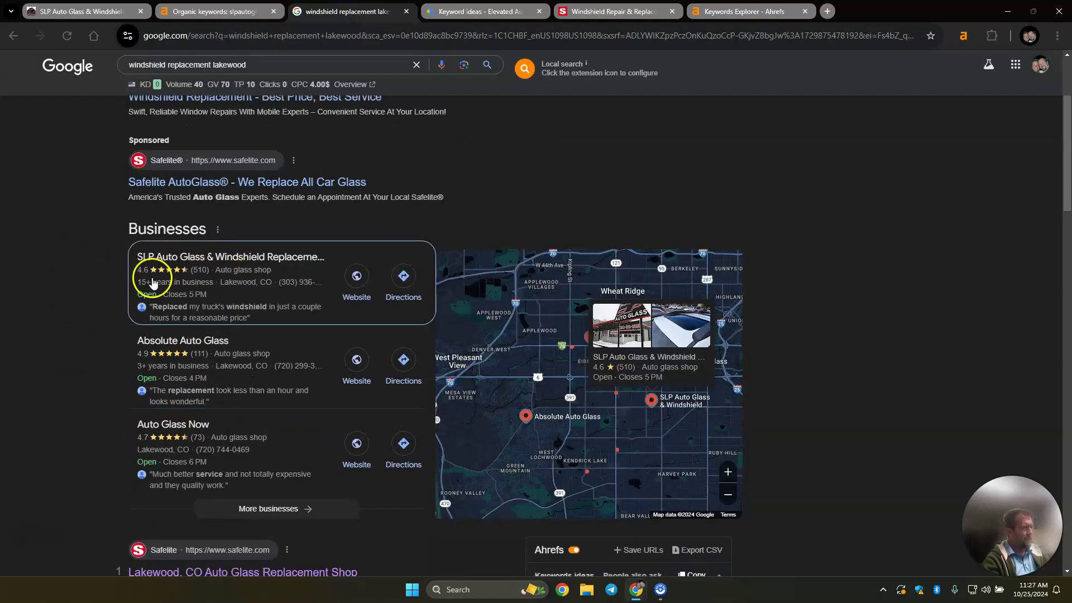
{"action": "mouse_move", "coordinate": [230, 452]}
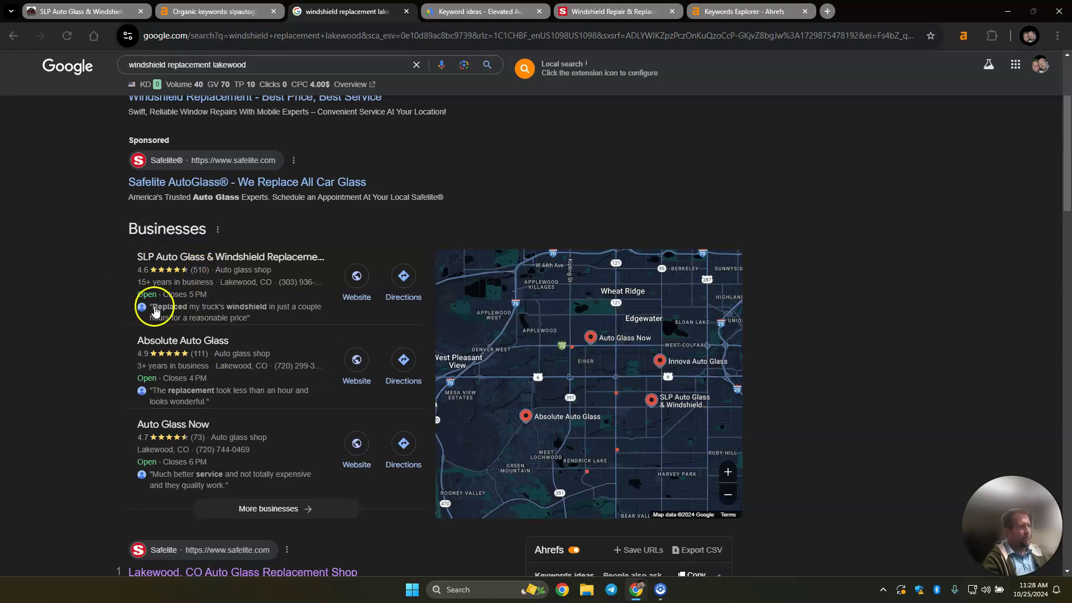
{"action": "scroll", "coordinate": [617, 383], "scroll_direction": "down", "scroll_amount": 3}
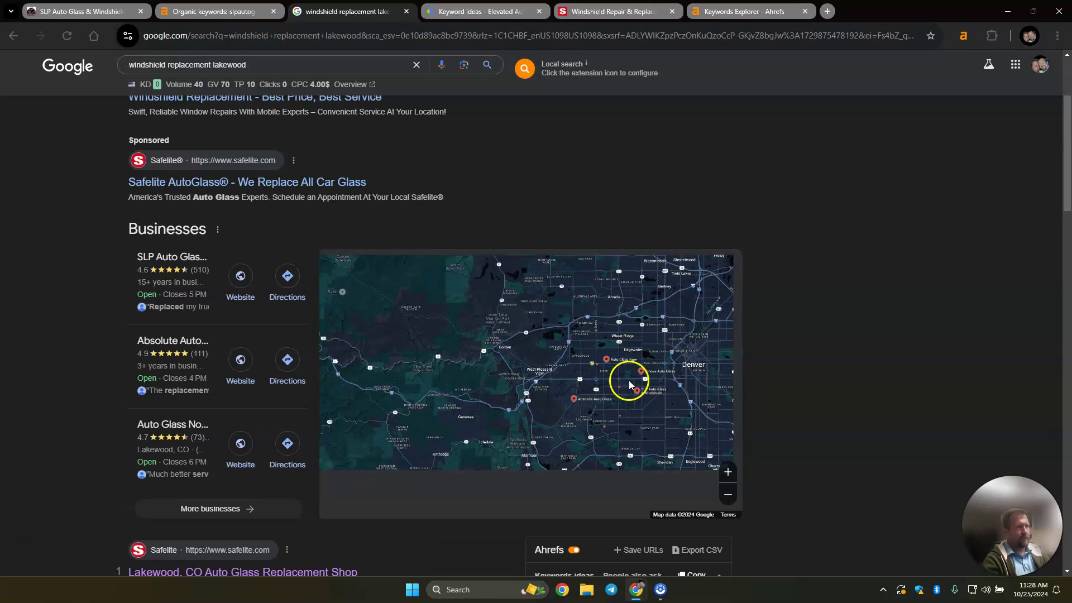
{"action": "left_click_drag", "start_coordinate": [687, 376], "coordinate": [643, 392]}
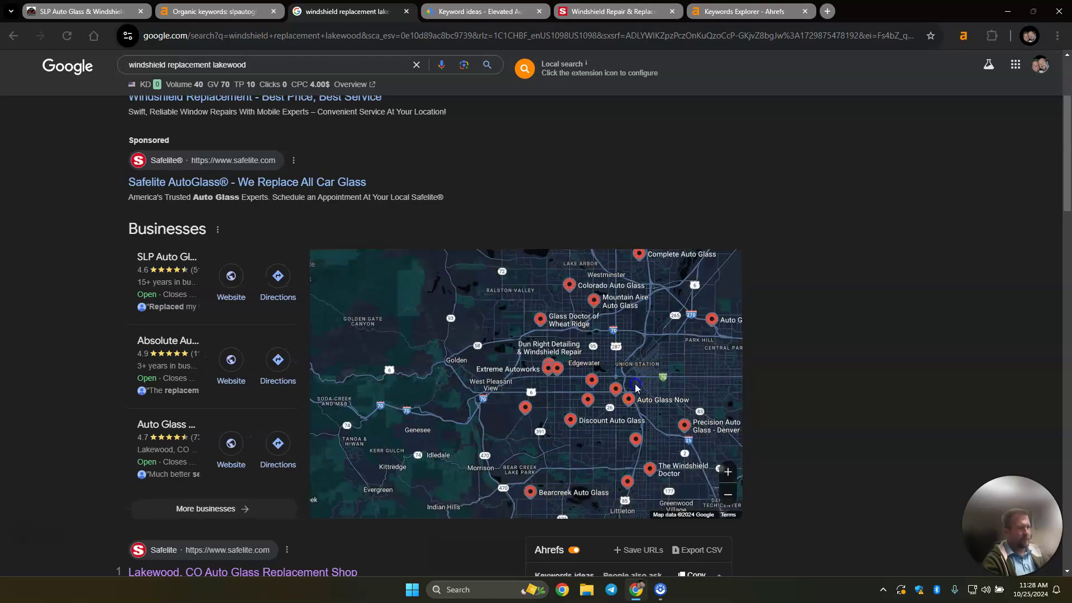
{"action": "left_click_drag", "start_coordinate": [581, 329], "coordinate": [540, 320]}
{"action": "scroll", "coordinate": [614, 347], "scroll_direction": "down", "scroll_amount": 3}
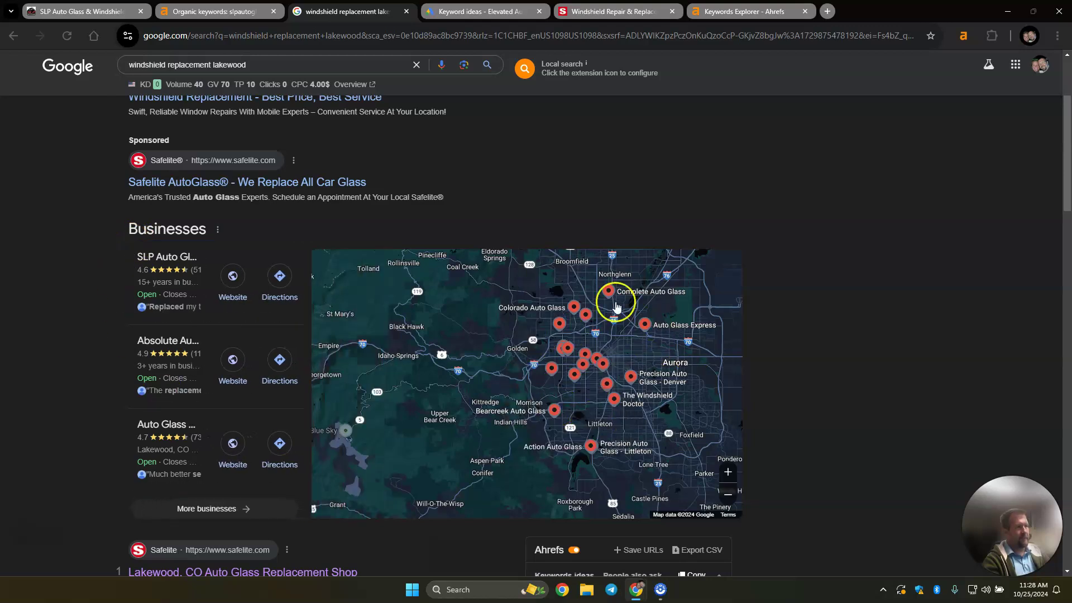
{"action": "mouse_move", "coordinate": [575, 353]}
{"action": "scroll", "coordinate": [98, 283], "scroll_direction": "down", "scroll_amount": 2}
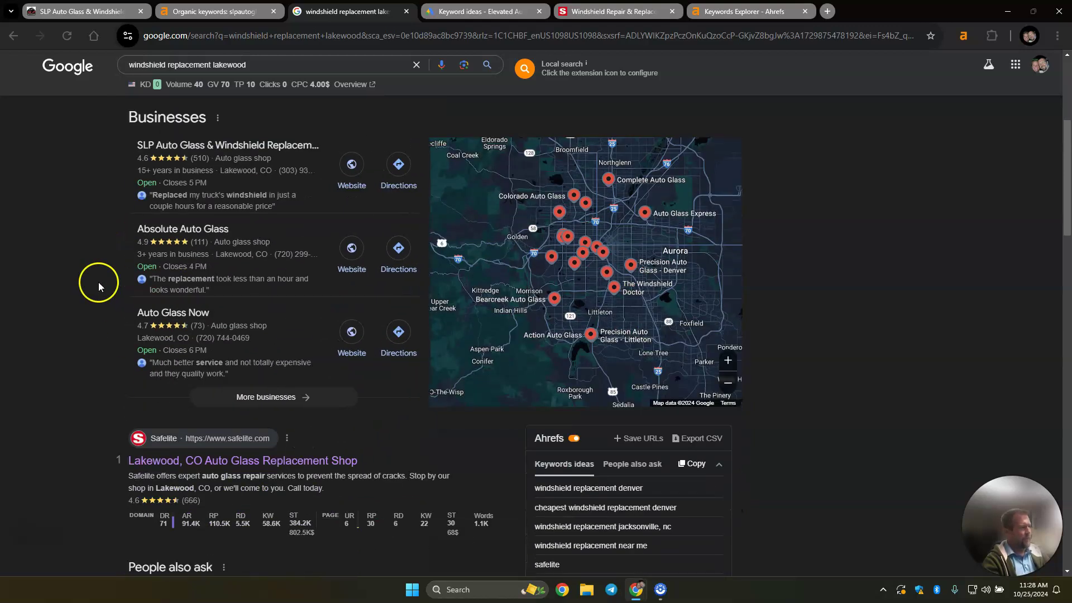
{"action": "scroll", "coordinate": [106, 307], "scroll_direction": "up", "scroll_amount": 2}
{"action": "scroll", "coordinate": [113, 262], "scroll_direction": "up", "scroll_amount": 1}
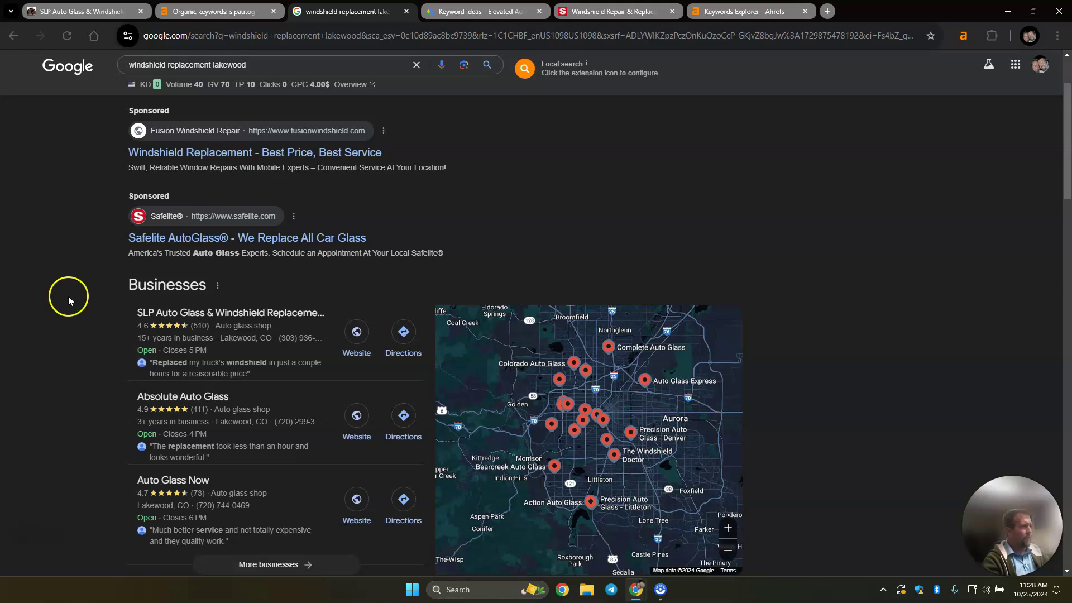
{"action": "scroll", "coordinate": [98, 360], "scroll_direction": "down", "scroll_amount": 3}
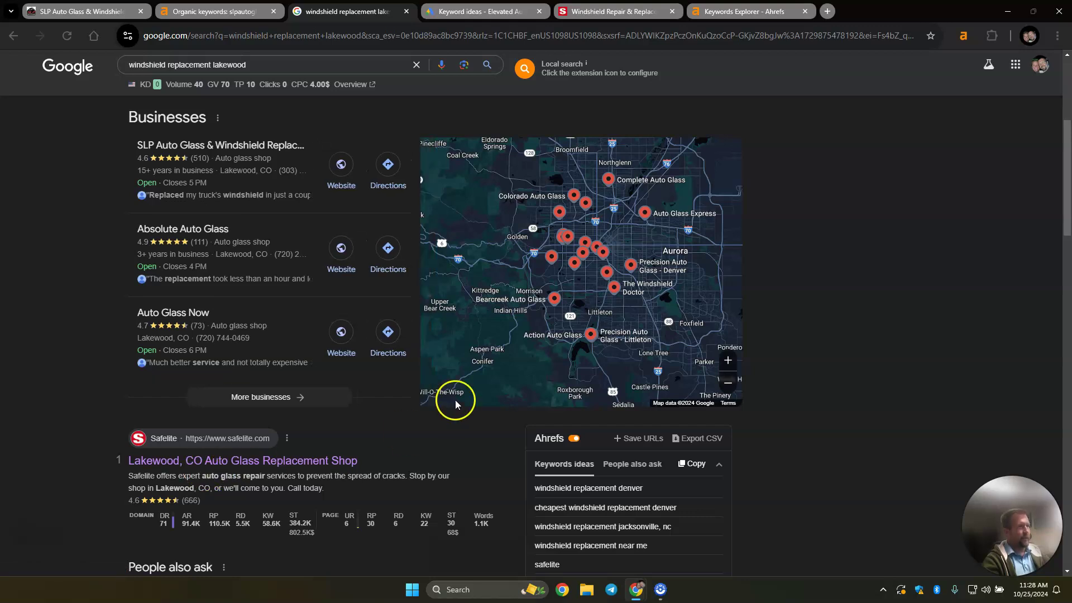
Scroll down through Safelite's Lakewood store page
{"action": "left_click", "coordinate": [580, 12]}
{"action": "scroll", "coordinate": [440, 328], "scroll_direction": "down", "scroll_amount": 2}
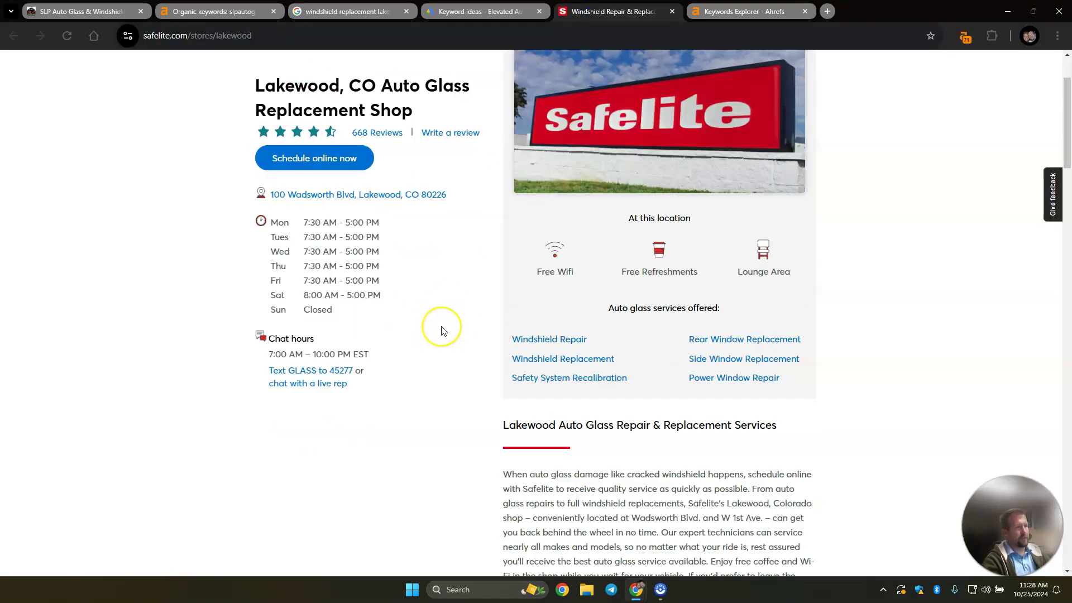
{"action": "scroll", "coordinate": [440, 328], "scroll_direction": "down", "scroll_amount": 7}
{"action": "scroll", "coordinate": [441, 331], "scroll_direction": "down", "scroll_amount": 4}
{"action": "scroll", "coordinate": [441, 331], "scroll_direction": "down", "scroll_amount": 5}
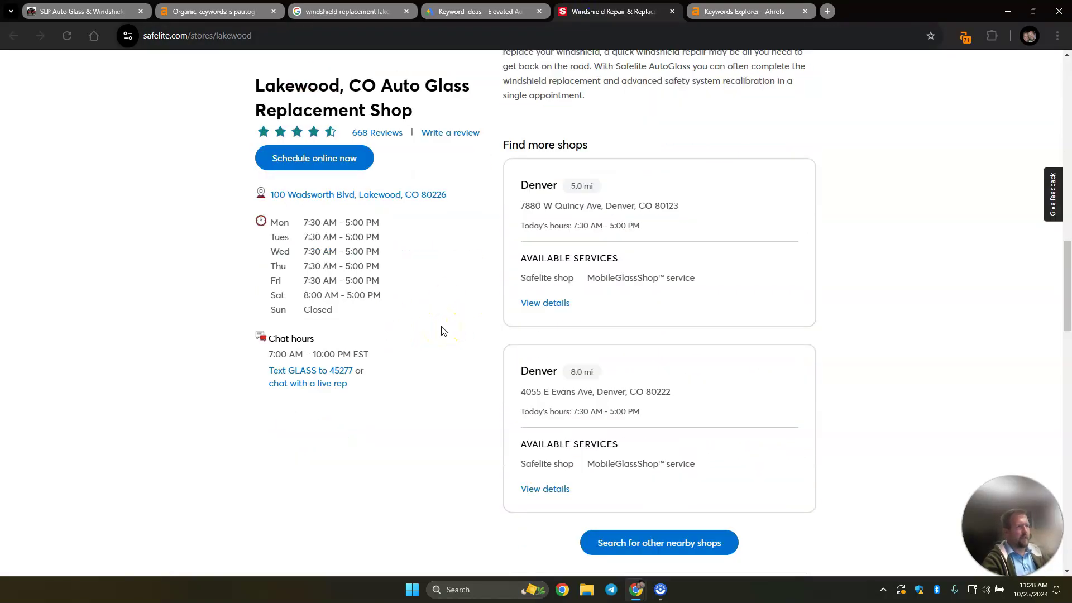
{"action": "scroll", "coordinate": [441, 331], "scroll_direction": "down", "scroll_amount": 5}
{"action": "scroll", "coordinate": [441, 331], "scroll_direction": "down", "scroll_amount": 6}
{"action": "scroll", "coordinate": [442, 332], "scroll_direction": "down", "scroll_amount": 5}
{"action": "scroll", "coordinate": [442, 332], "scroll_direction": "down", "scroll_amount": 3}
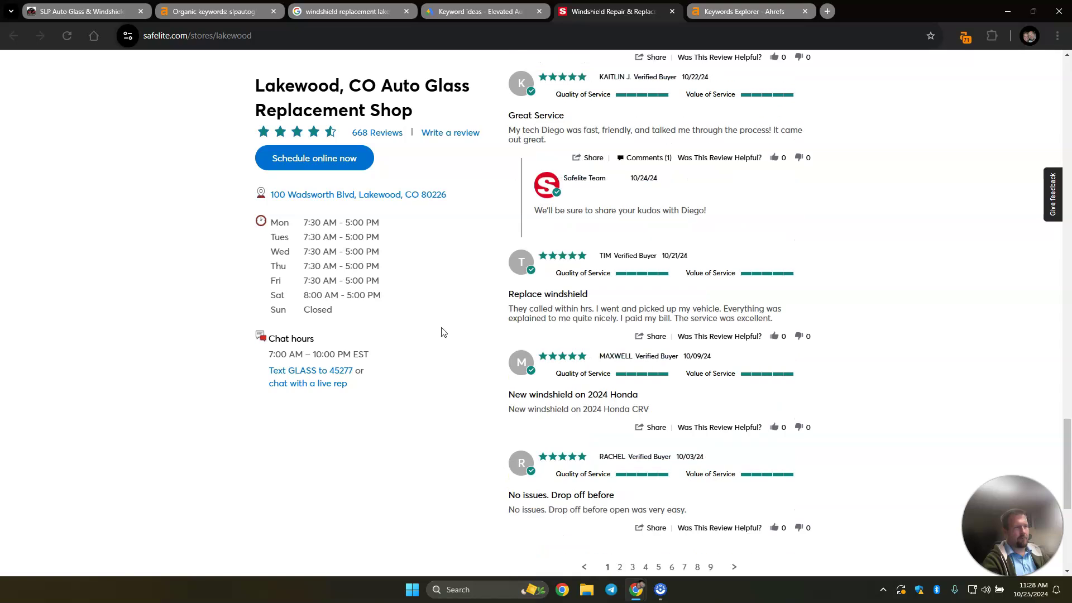
{"action": "scroll", "coordinate": [442, 332], "scroll_direction": "down", "scroll_amount": 5}
{"action": "scroll", "coordinate": [442, 331], "scroll_direction": "down", "scroll_amount": 1}
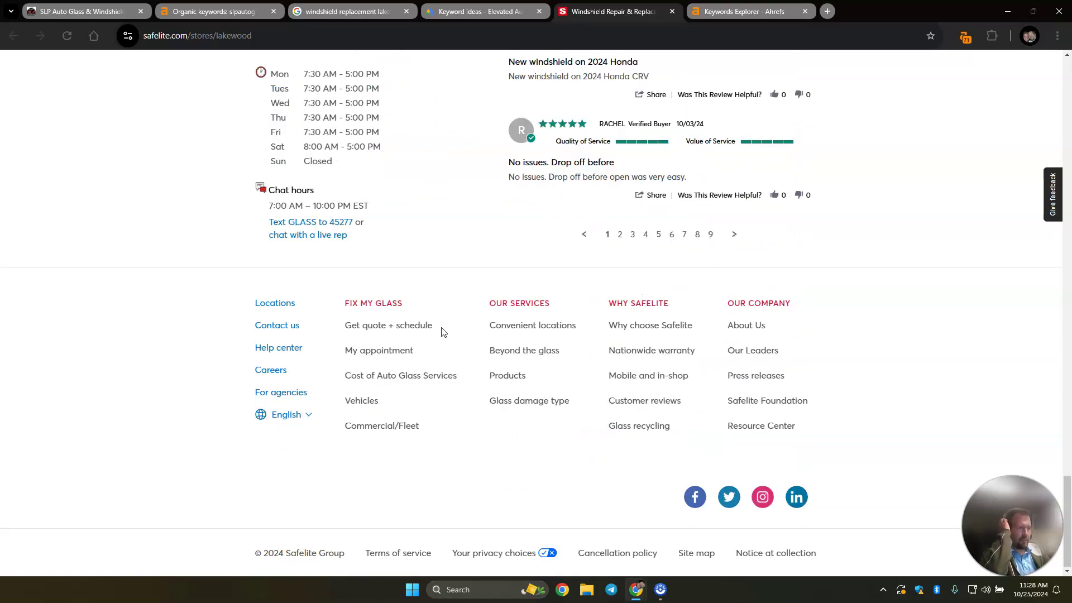
Scroll back to the top of the Safelite page and return to Ahrefs' 265 Denver/Lakewood windshield terms
{"action": "scroll", "coordinate": [442, 332], "scroll_direction": "up", "scroll_amount": 1}
{"action": "scroll", "coordinate": [463, 329], "scroll_direction": "up", "scroll_amount": 5}
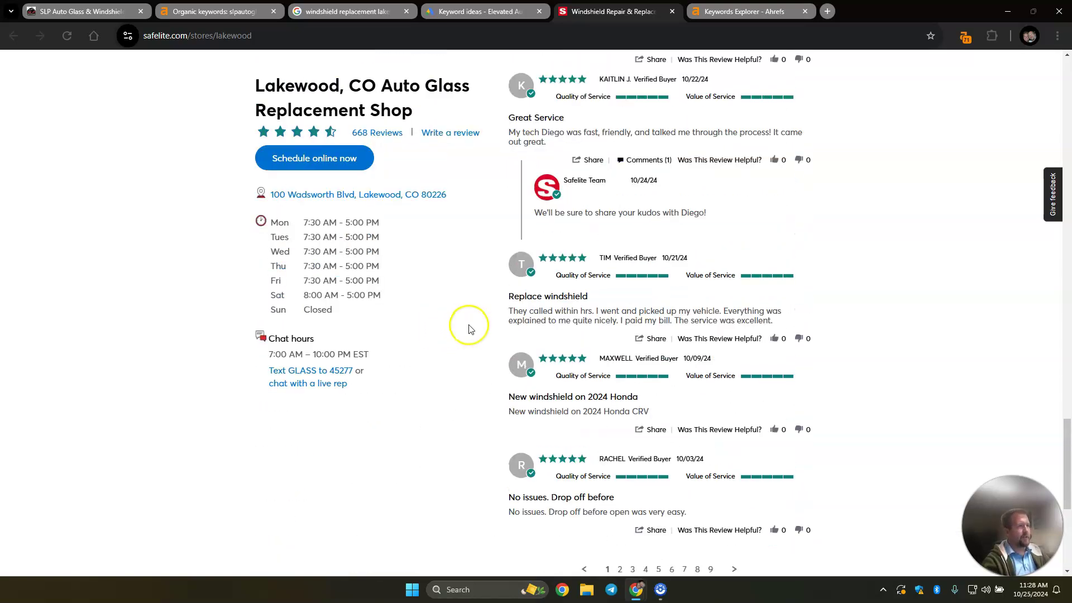
{"action": "scroll", "coordinate": [469, 329], "scroll_direction": "up", "scroll_amount": 4}
{"action": "scroll", "coordinate": [469, 330], "scroll_direction": "up", "scroll_amount": 4}
{"action": "scroll", "coordinate": [469, 330], "scroll_direction": "up", "scroll_amount": 5}
{"action": "scroll", "coordinate": [466, 324], "scroll_direction": "up", "scroll_amount": 5}
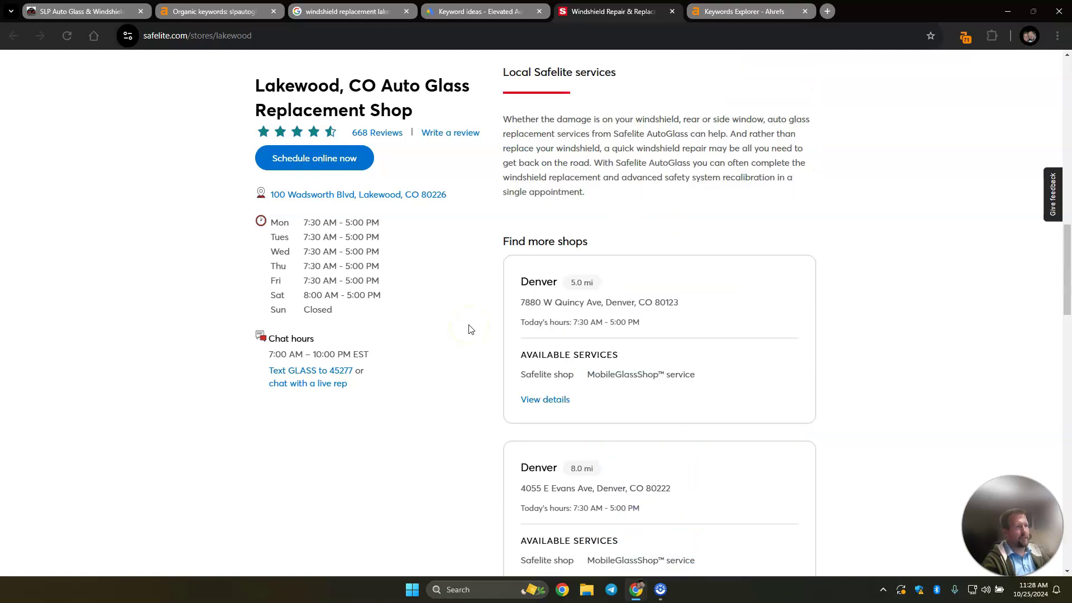
{"action": "scroll", "coordinate": [459, 307], "scroll_direction": "up", "scroll_amount": 2}
{"action": "scroll", "coordinate": [436, 308], "scroll_direction": "up", "scroll_amount": 5}
{"action": "scroll", "coordinate": [436, 309], "scroll_direction": "up", "scroll_amount": 5}
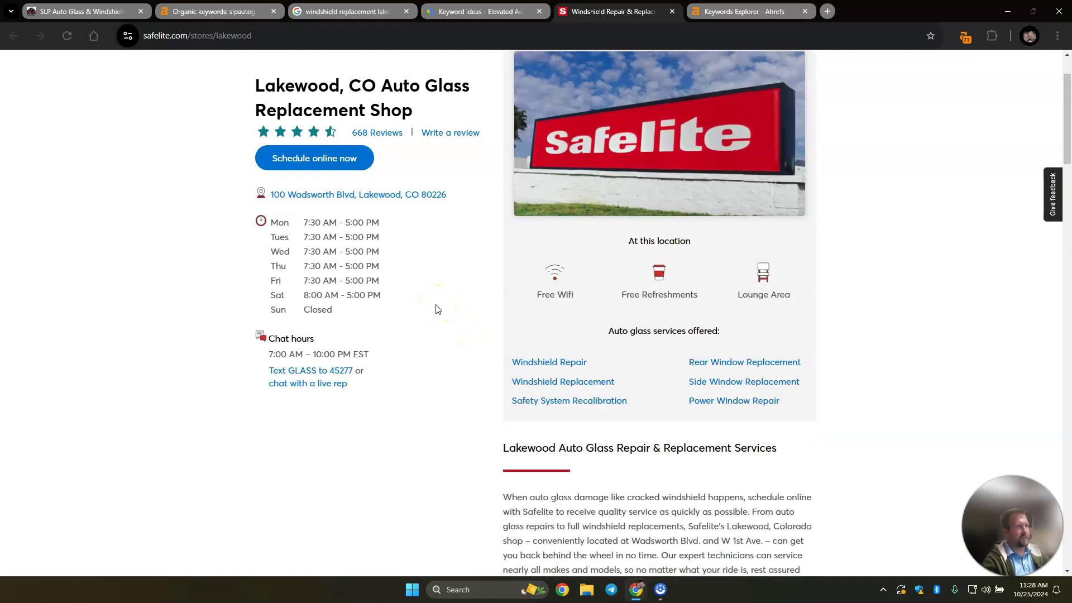
{"action": "scroll", "coordinate": [539, 290], "scroll_direction": "up", "scroll_amount": 2}
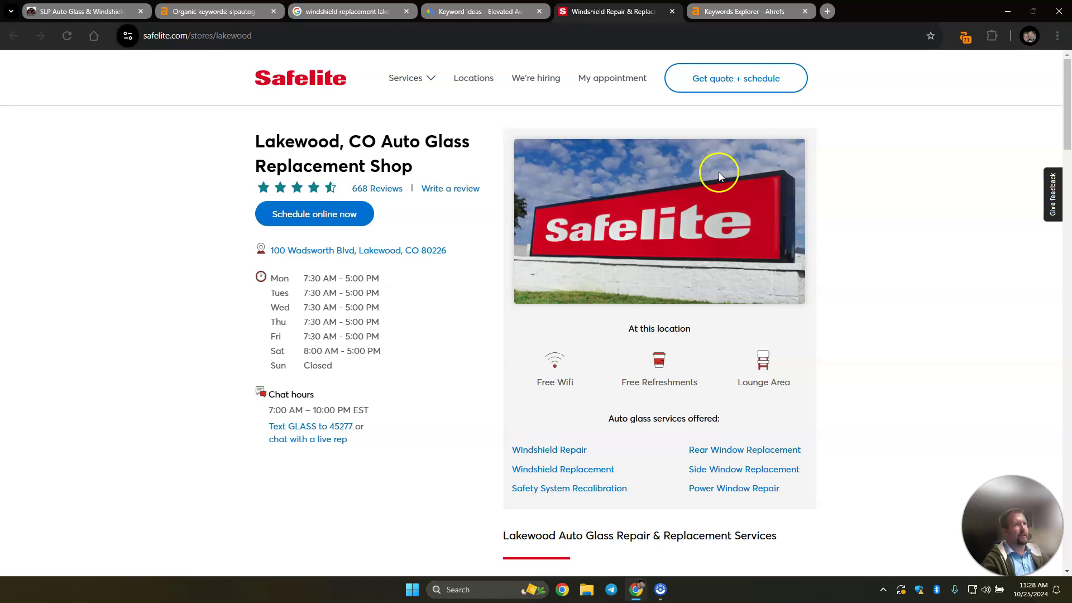
{"action": "left_click", "coordinate": [776, 12]}
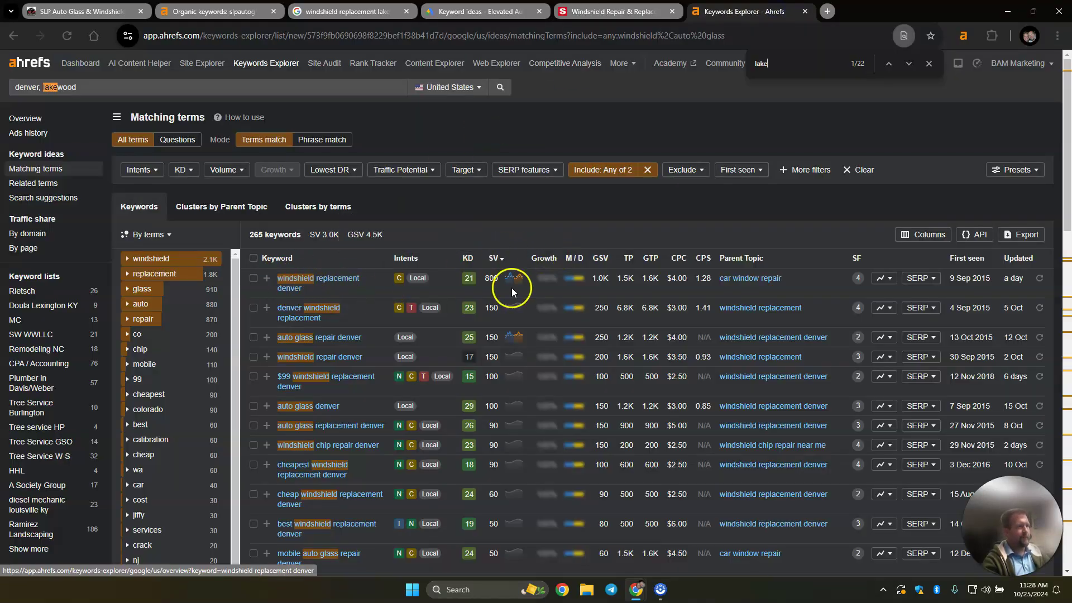
{"action": "left_click", "coordinate": [484, 279]}
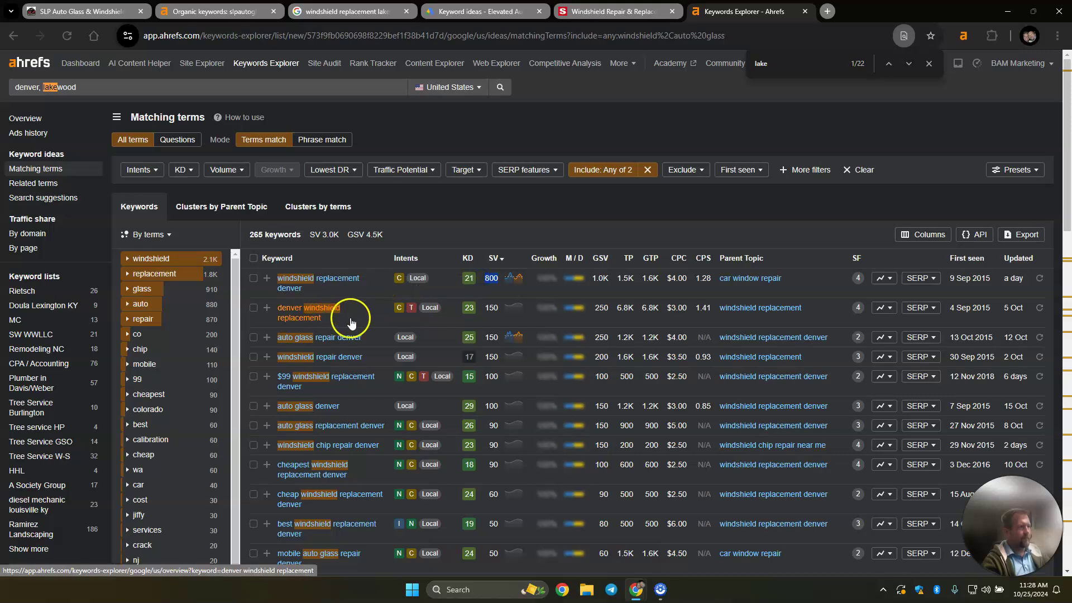
{"action": "double_click", "coordinate": [483, 308]}
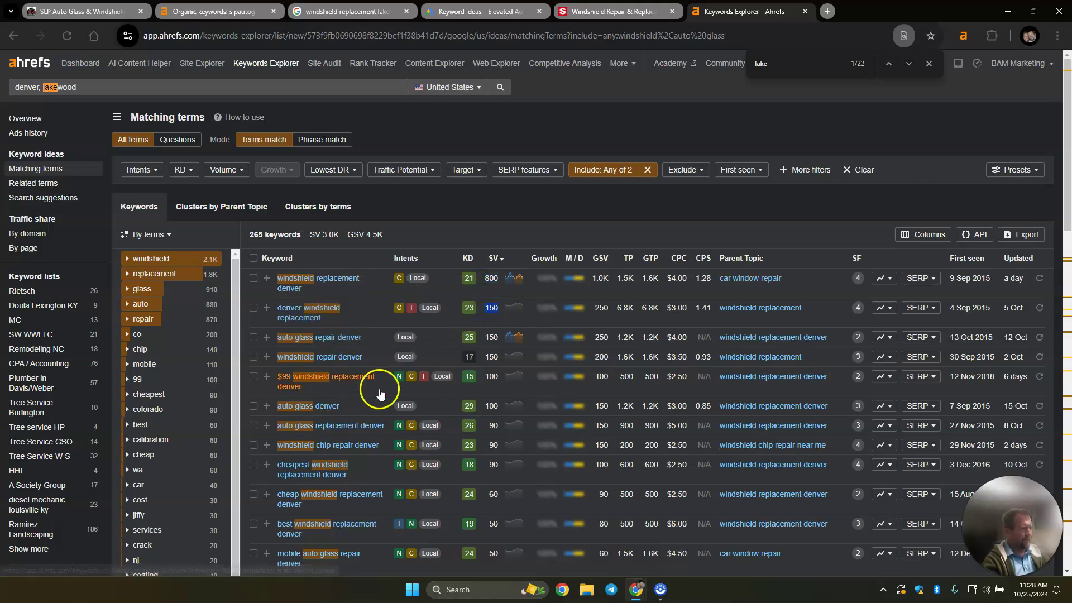
{"action": "scroll", "coordinate": [386, 382], "scroll_direction": "down", "scroll_amount": 4}
{"action": "scroll", "coordinate": [413, 379], "scroll_direction": "down", "scroll_amount": 2}
{"action": "double_click", "coordinate": [494, 327]}
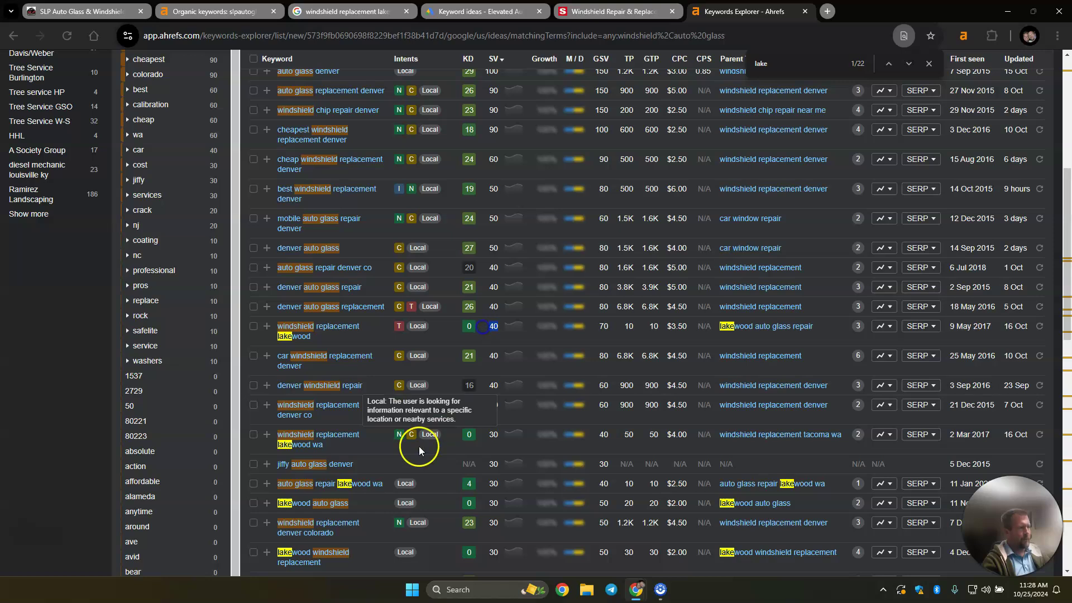
{"action": "scroll", "coordinate": [494, 499], "scroll_direction": "down", "scroll_amount": 2}
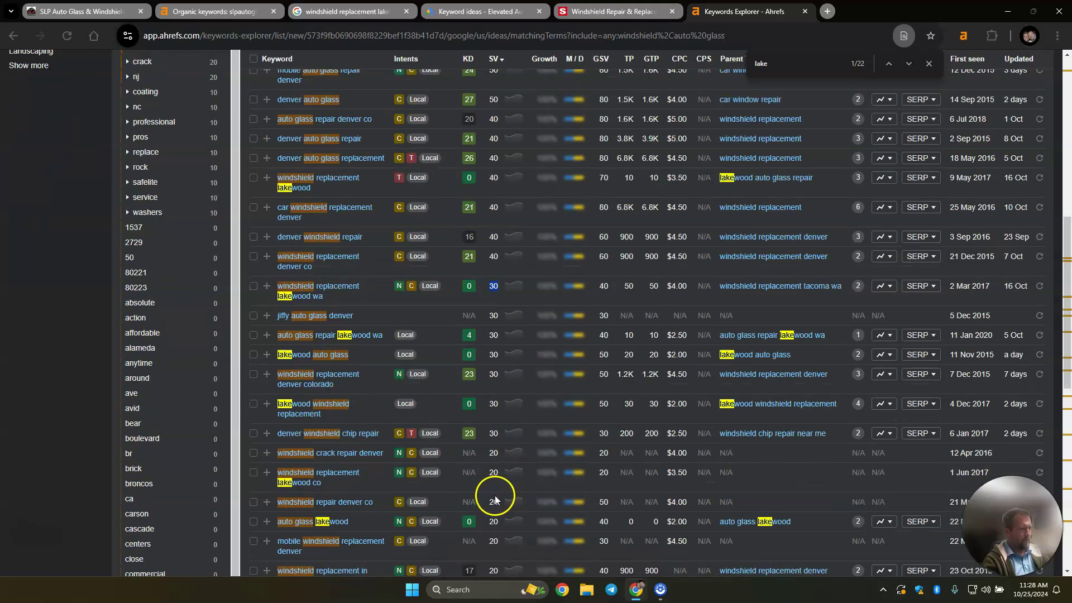
{"action": "scroll", "coordinate": [496, 496], "scroll_direction": "down", "scroll_amount": 2}
{"action": "scroll", "coordinate": [385, 408], "scroll_direction": "up", "scroll_amount": 15}
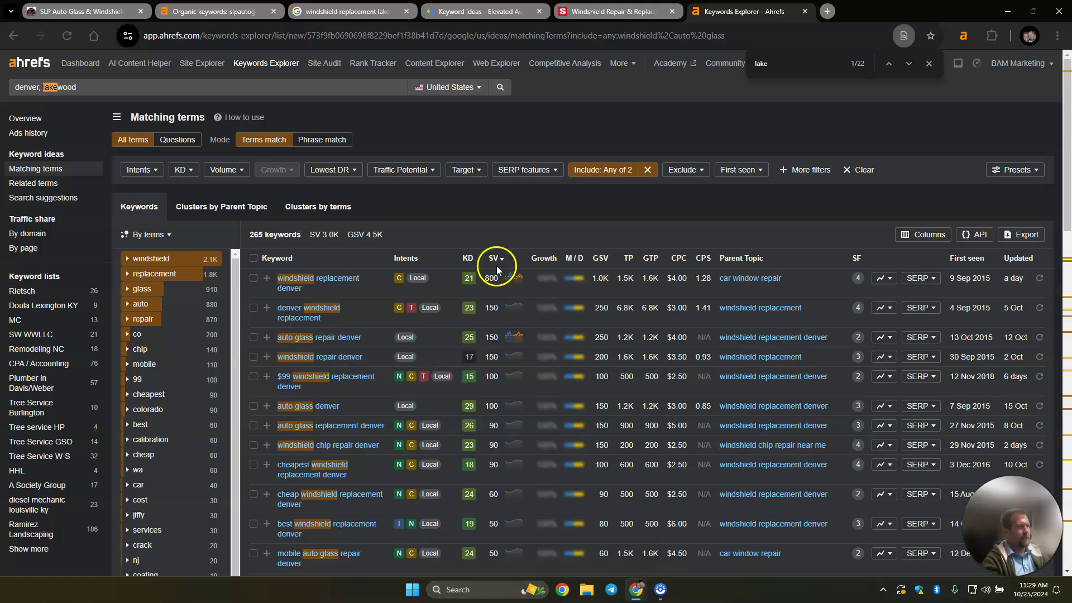
{"action": "left_click_drag", "start_coordinate": [488, 263], "coordinate": [494, 464]}
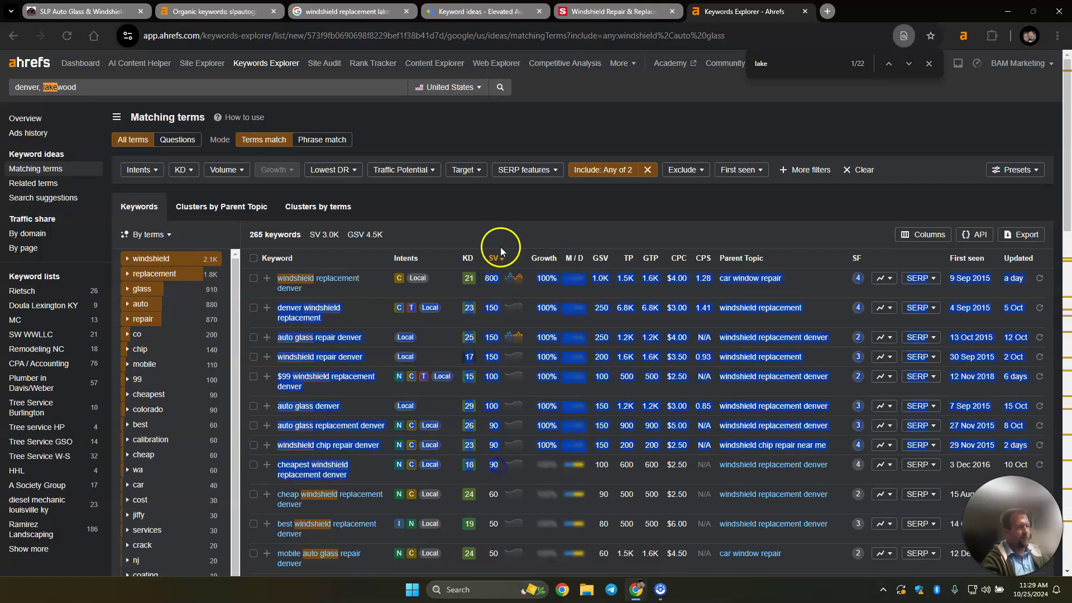
{"action": "left_click", "coordinate": [615, 225]}
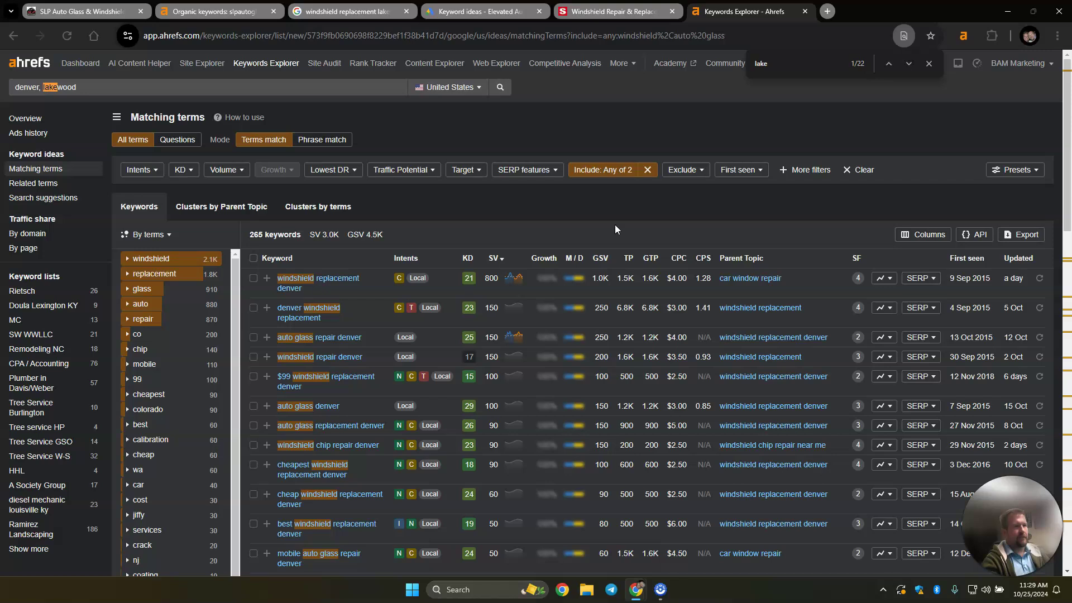